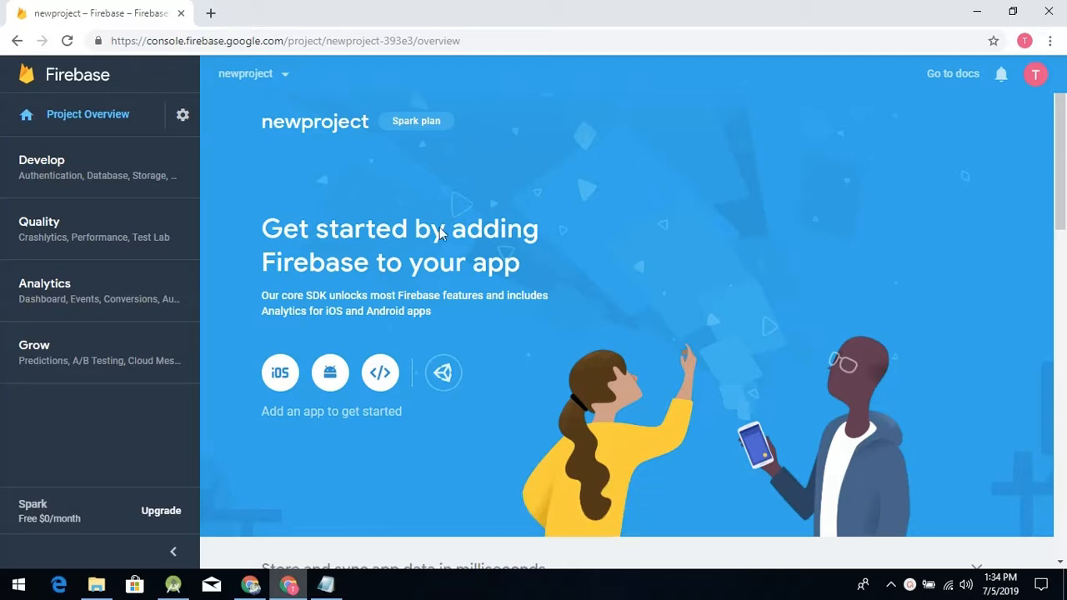
- Switch to Android Studio and start a new project from the Empty Activity template
left_click(172, 585)
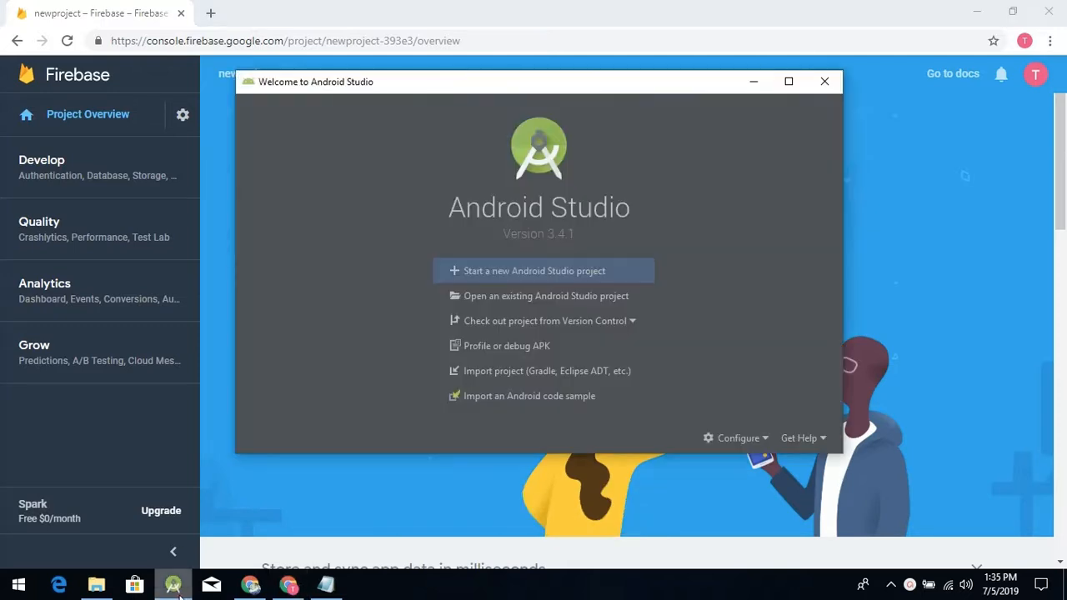
left_click(553, 273)
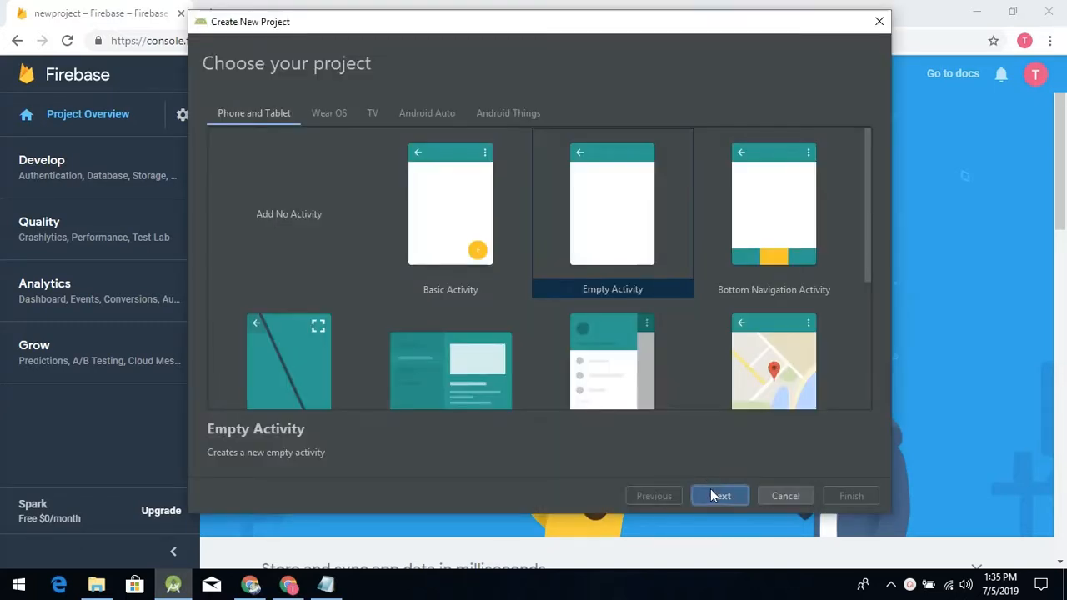
left_click(710, 494)
- Name the project NewProject and create it with the other settings at their defaults
key("BackSpace")
key("BackSpace")
key("BackSpace")
key("BackSpace")
key("BackSpace")
key("BackSpace")
key("BackSpace")
key("BackSpace")
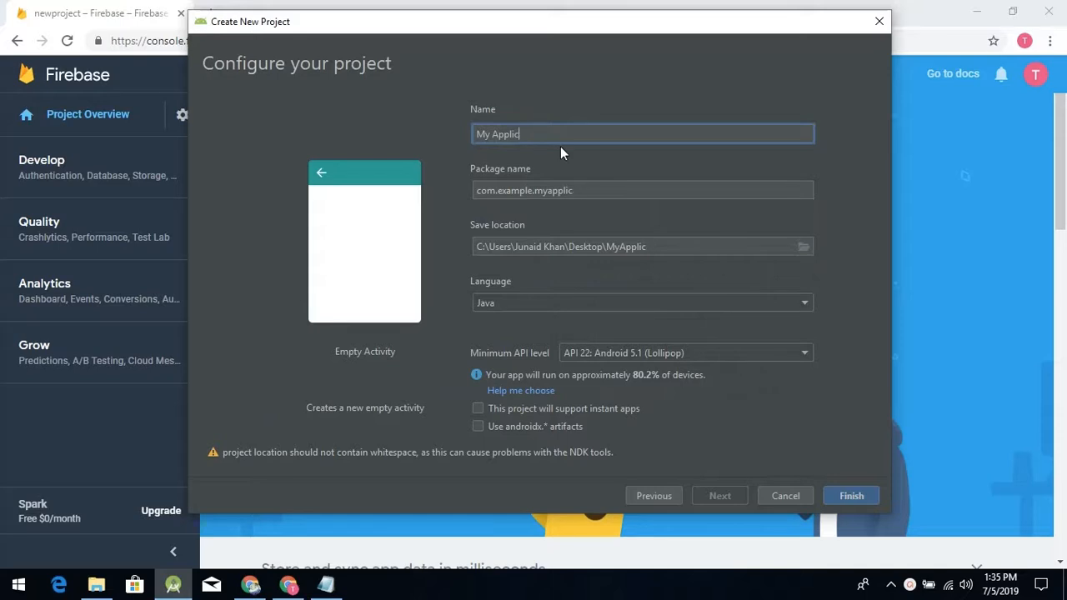
key("BackSpace")
key("BackSpace")
key("BackSpace")
key("BackSpace")
key("BackSpace")
key("BackSpace")
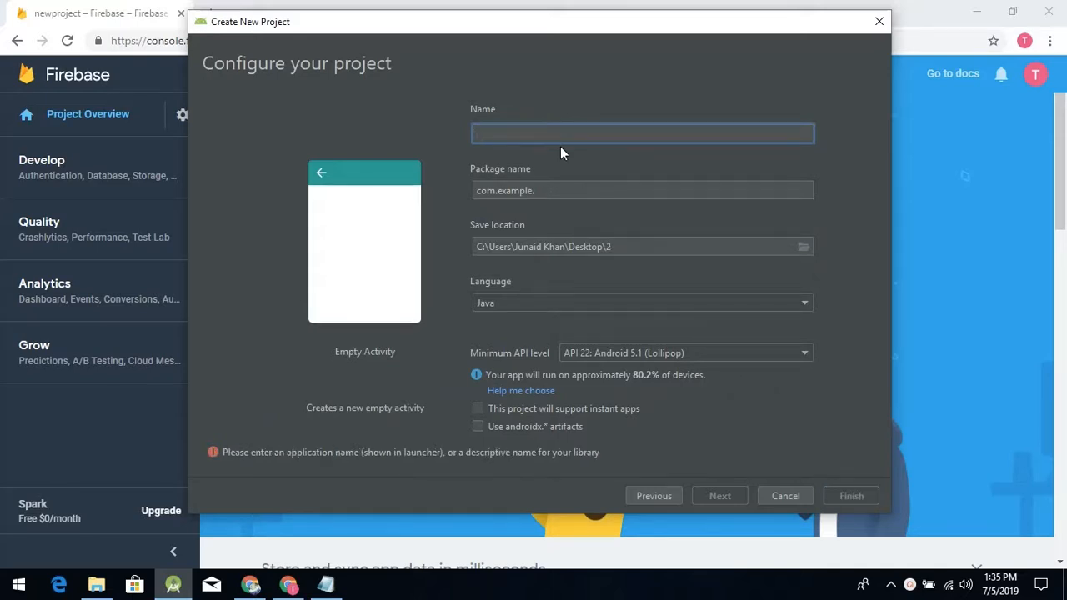
type("NewProje")
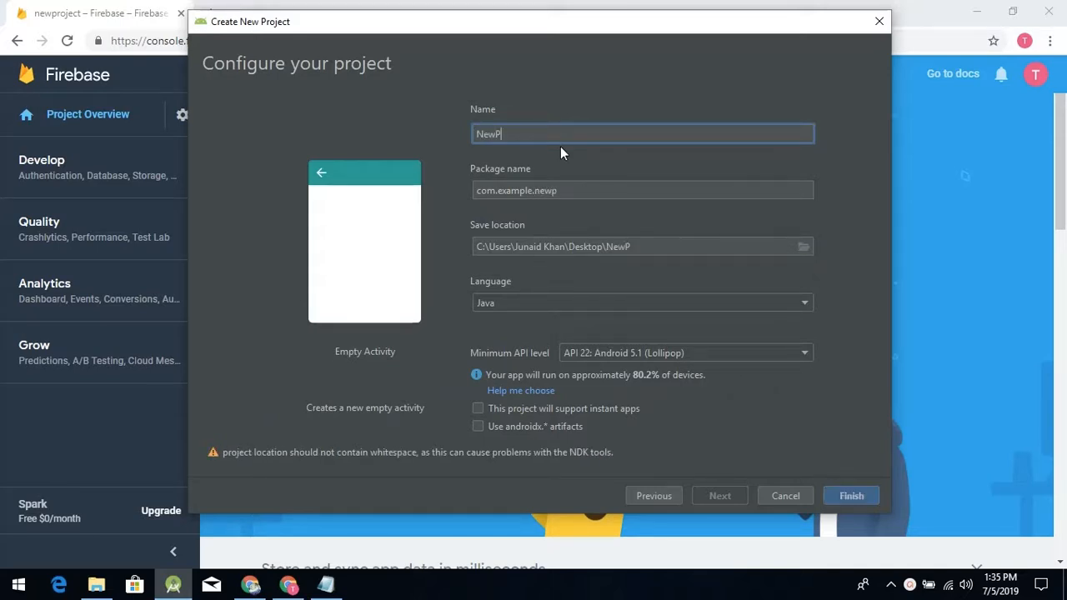
type("ct")
left_click(848, 496)
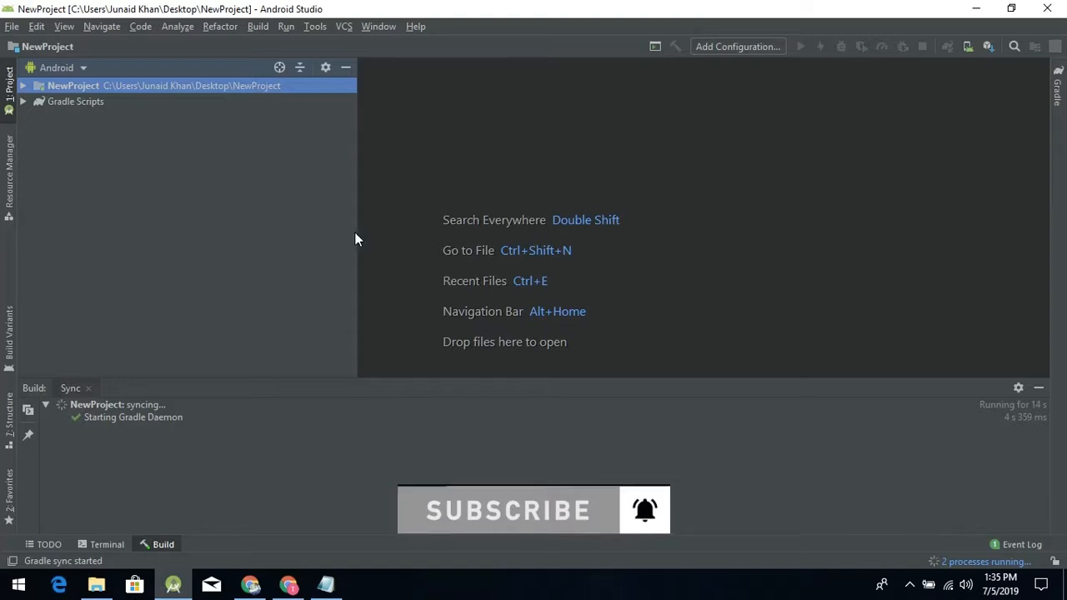
- Narrow the project tree pane and hide the build output pane
left_click_drag(356, 232, 279, 216)
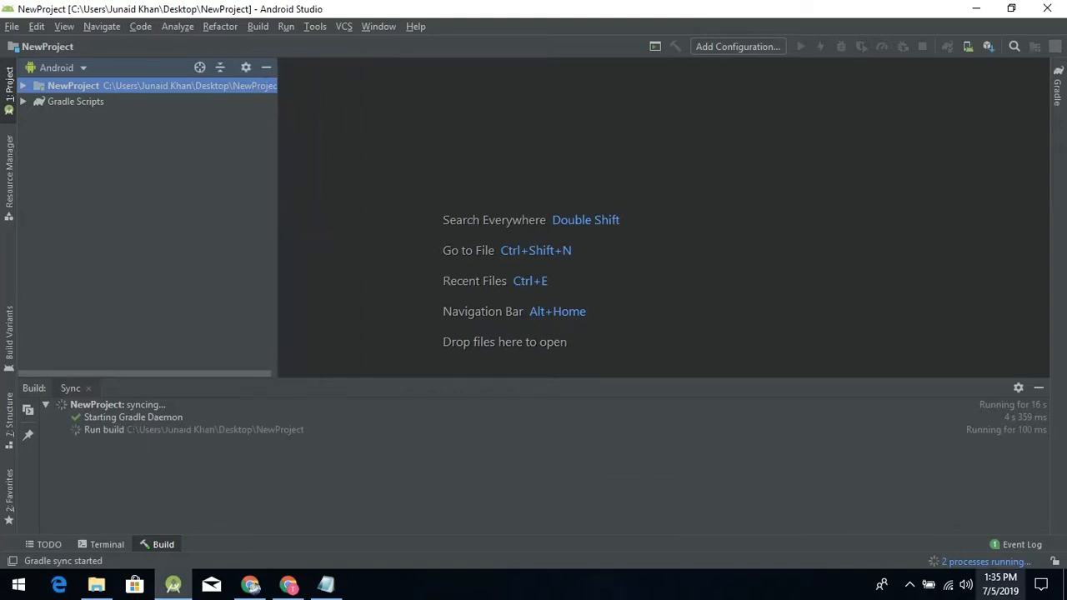
left_click(1039, 389)
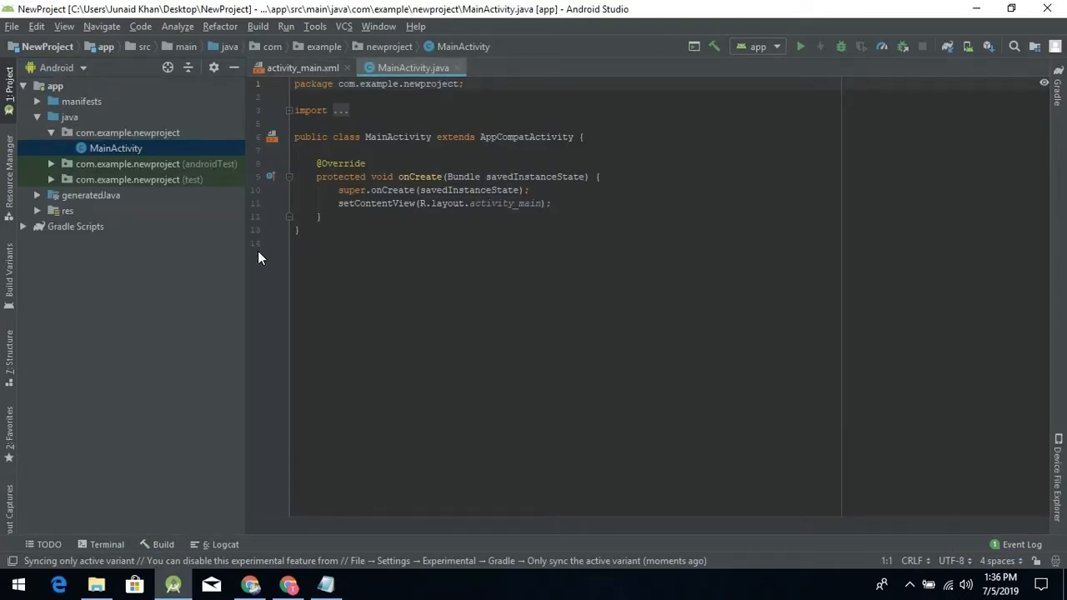
- Switch to the Firebase console in Chrome and open newproject from the list of Firebase projects
left_click(288, 586)
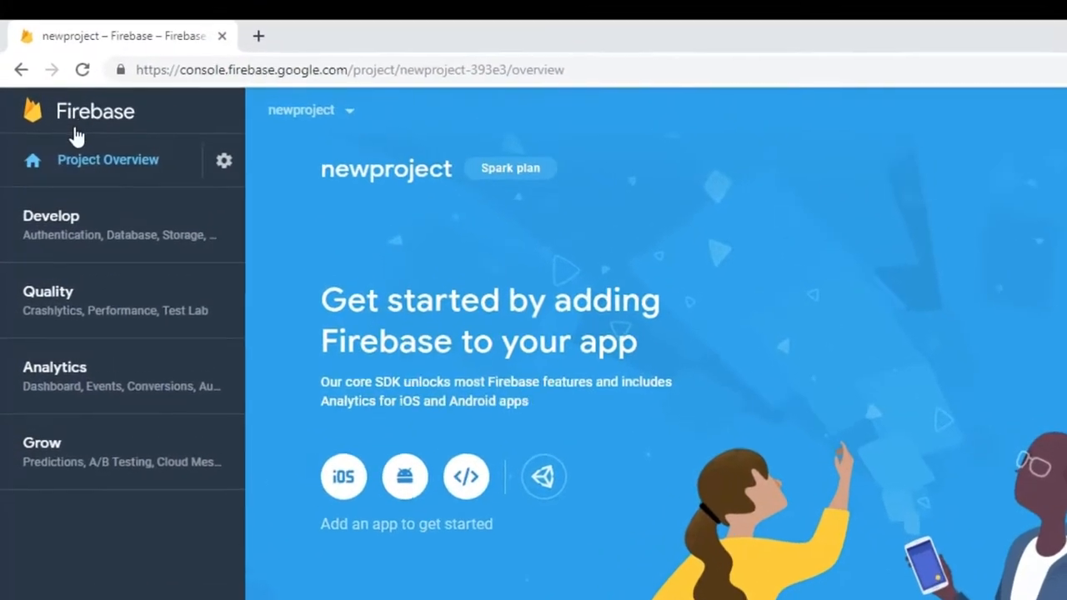
left_click(76, 125)
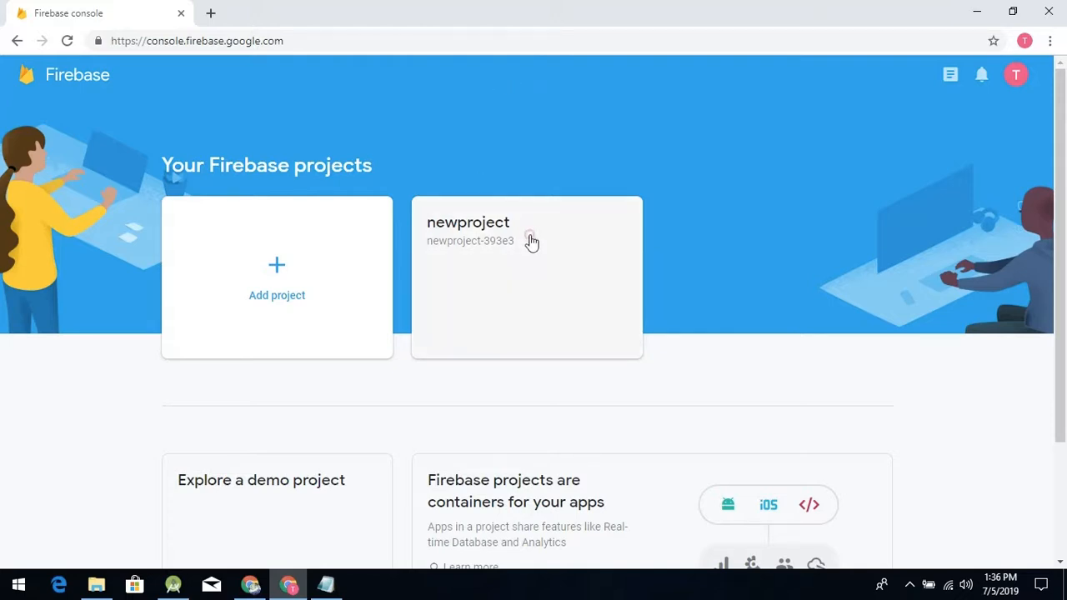
left_click(531, 240)
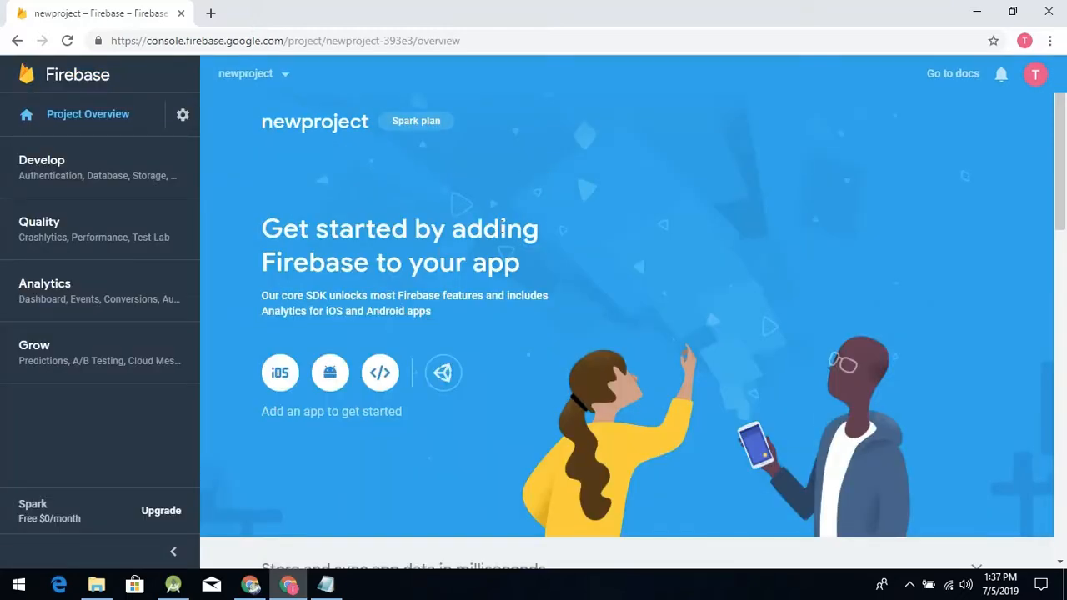
- Start adding an Android app to the Firebase project from its overview page
scroll(501, 227, "down", 3)
scroll(486, 248, "up", 2)
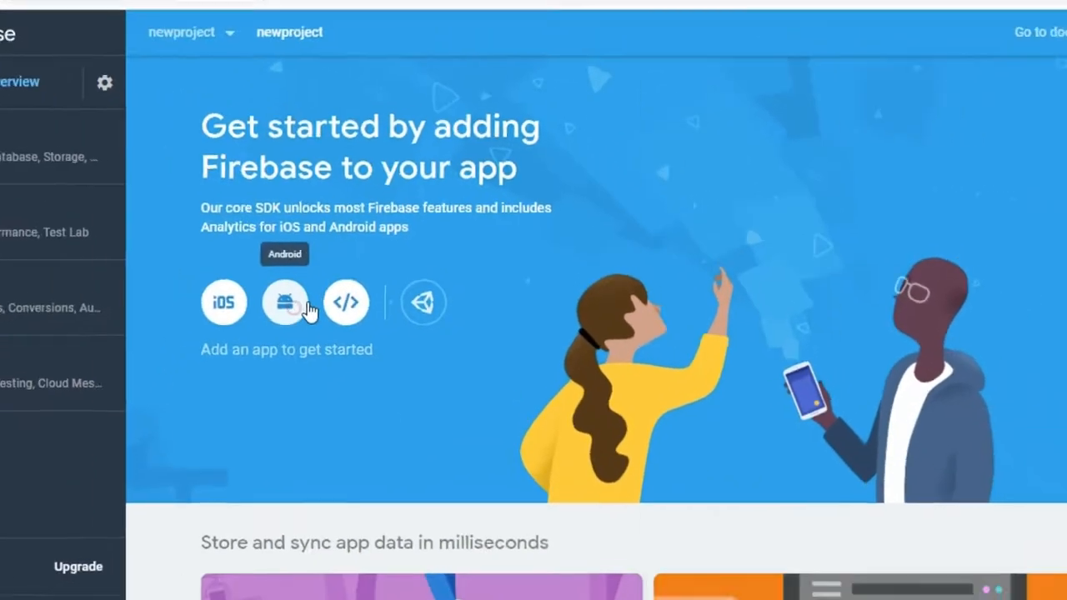
left_click(250, 325)
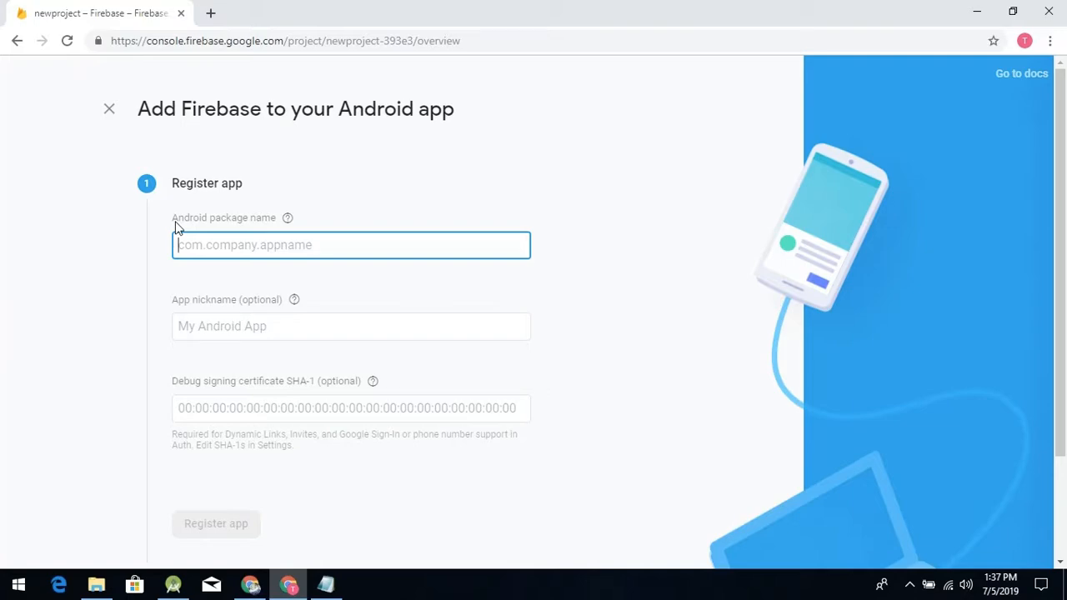
- Switch to Android Studio, open AndroidManifest.xml and copy the package name com.example.newproject
left_click(173, 585)
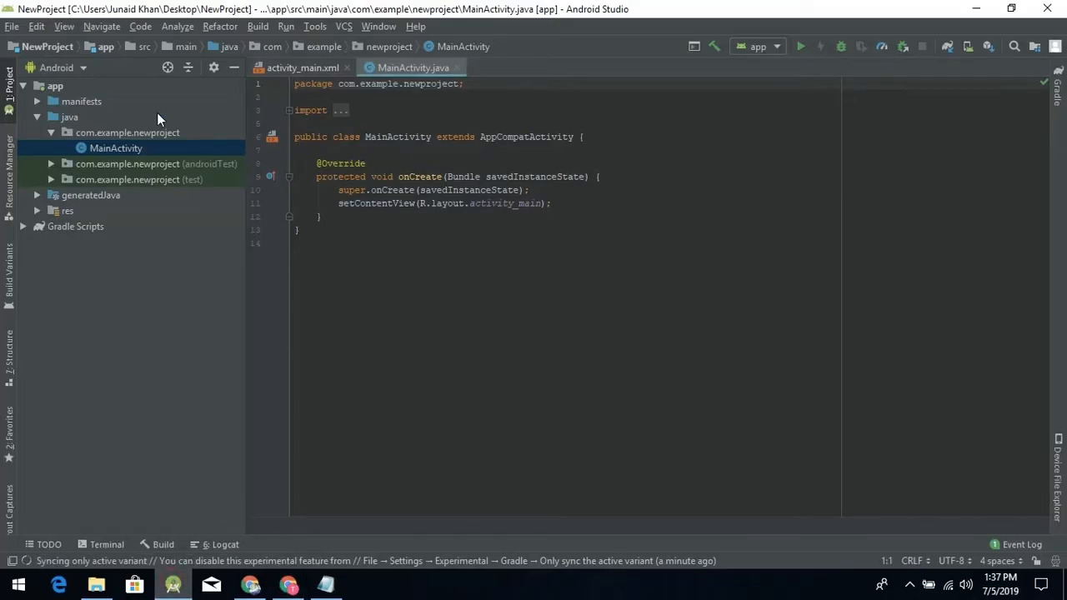
left_click(37, 102)
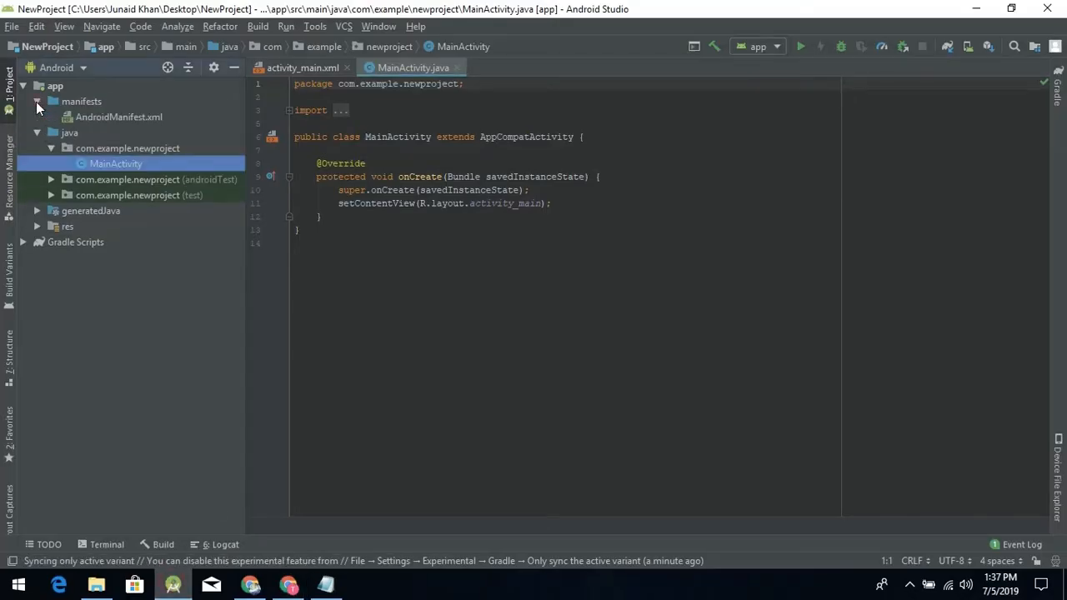
double_click(89, 117)
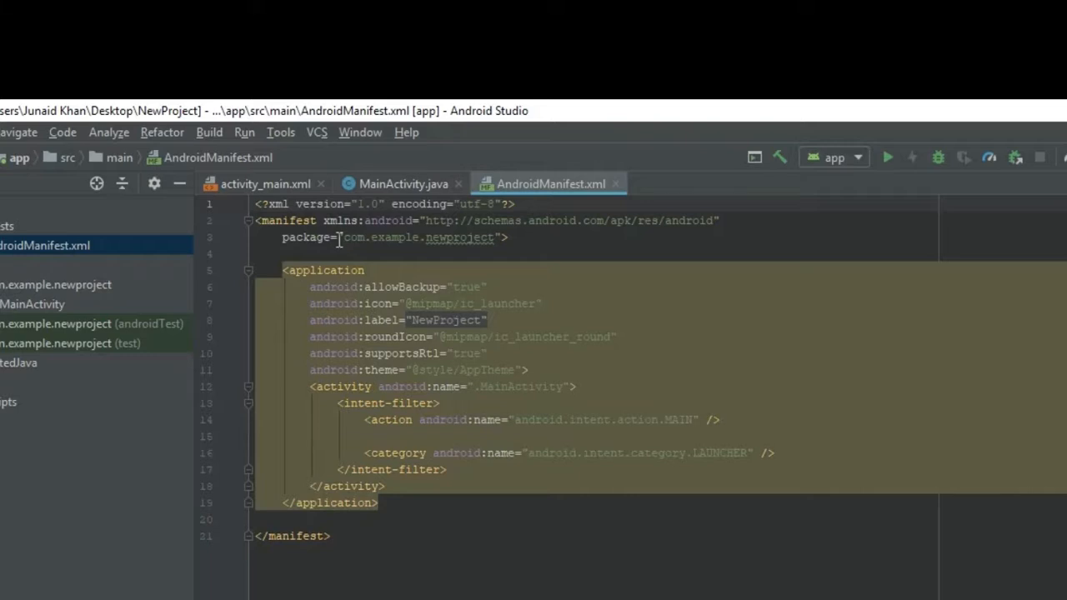
left_click_drag(344, 237, 495, 238)
key("ctrl+c")
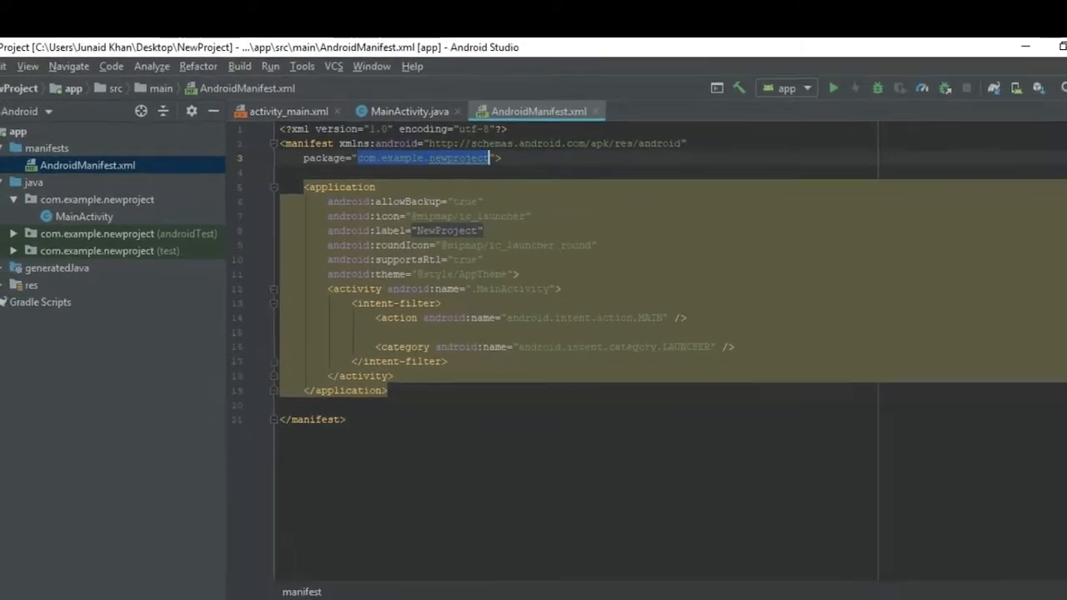
- In the Firebase console, register the Android app with the copied package name com.example.newproject and the nickname newprojecty
left_click(289, 586)
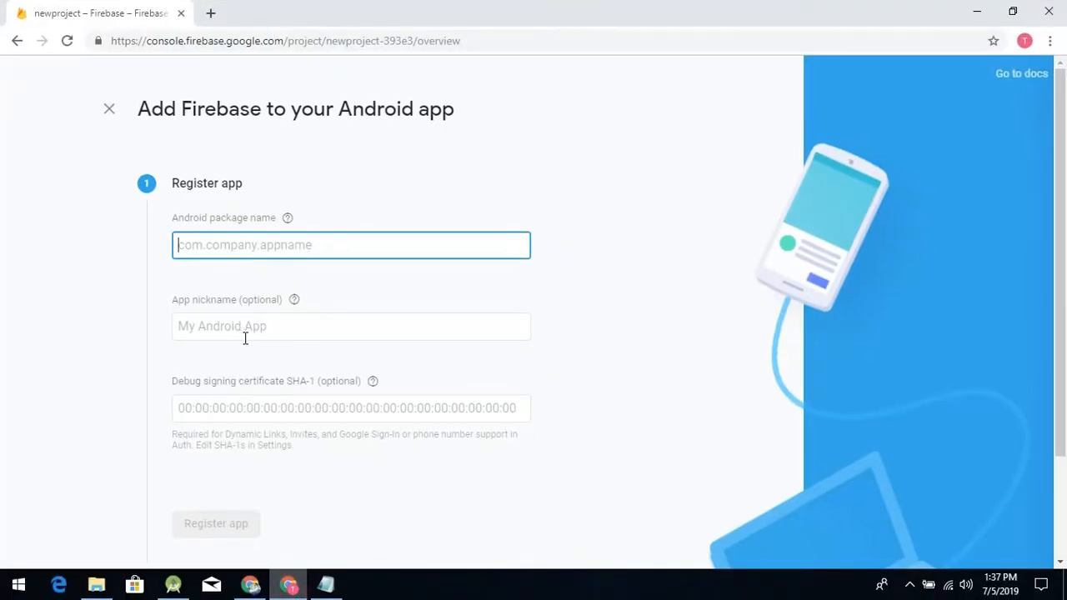
key("ctrl+v")
left_click(271, 325)
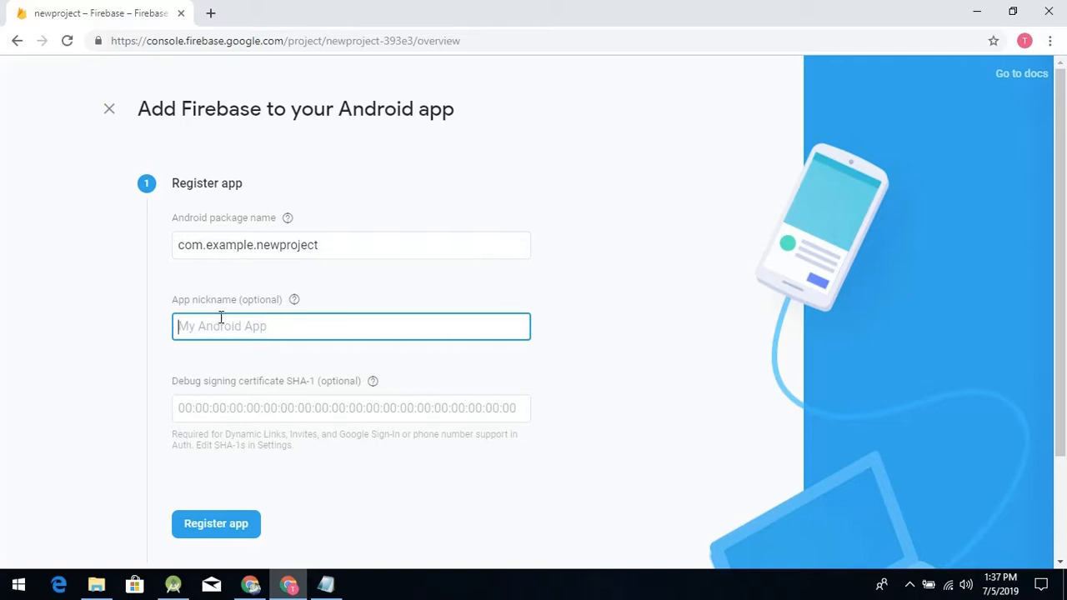
type("newprojecty")
scroll(220, 323, "down", 2)
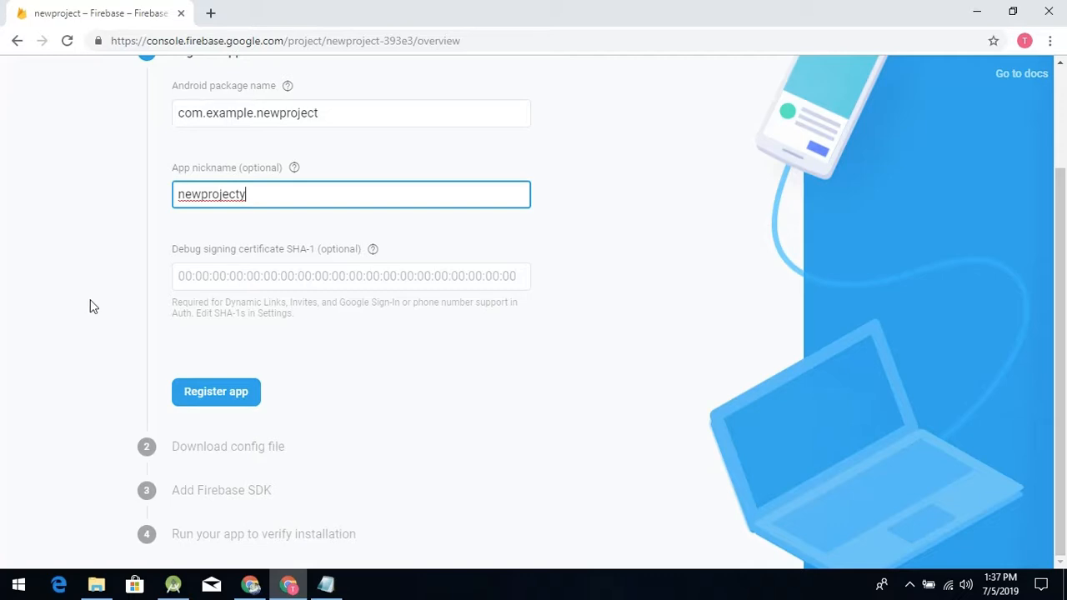
left_click(192, 398)
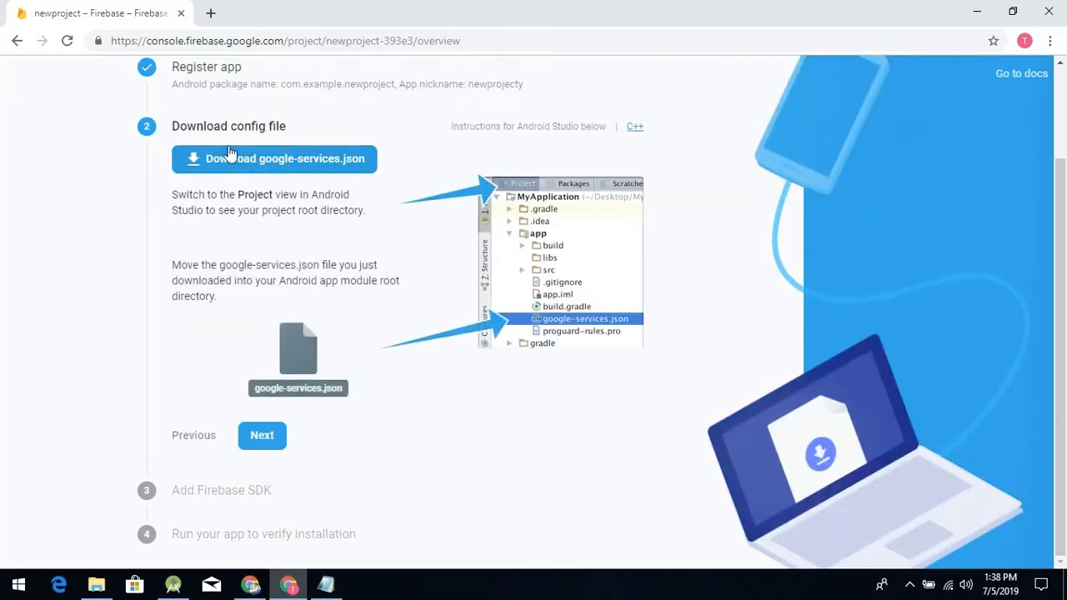
- Download the google-services.json config file and copy the new google-services (1) file from the Downloads folder
left_click(342, 165)
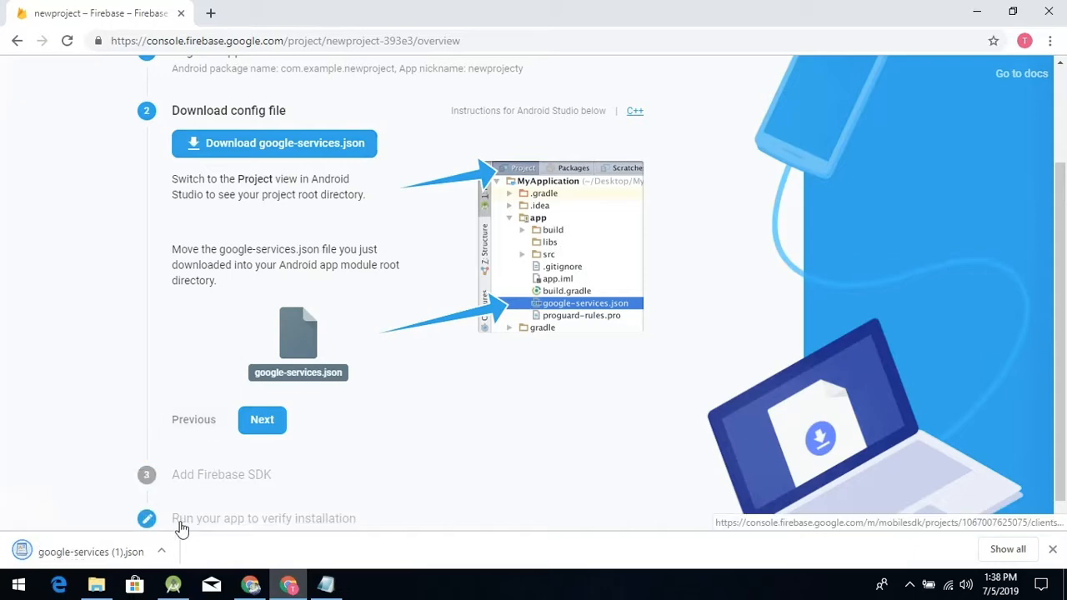
left_click(163, 553)
left_click(192, 502)
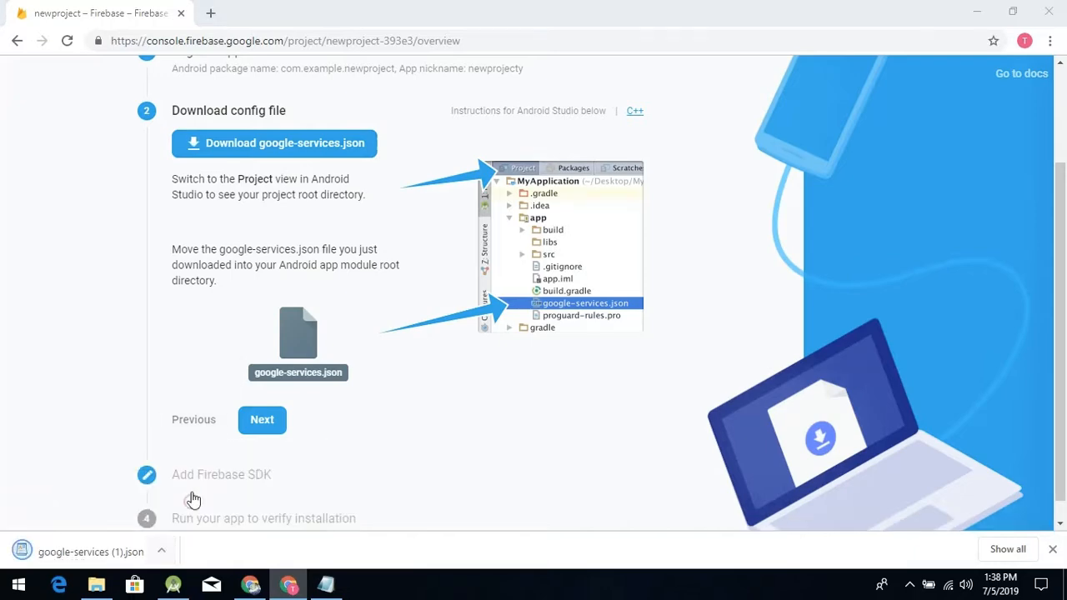
left_click(310, 233)
left_click(283, 248)
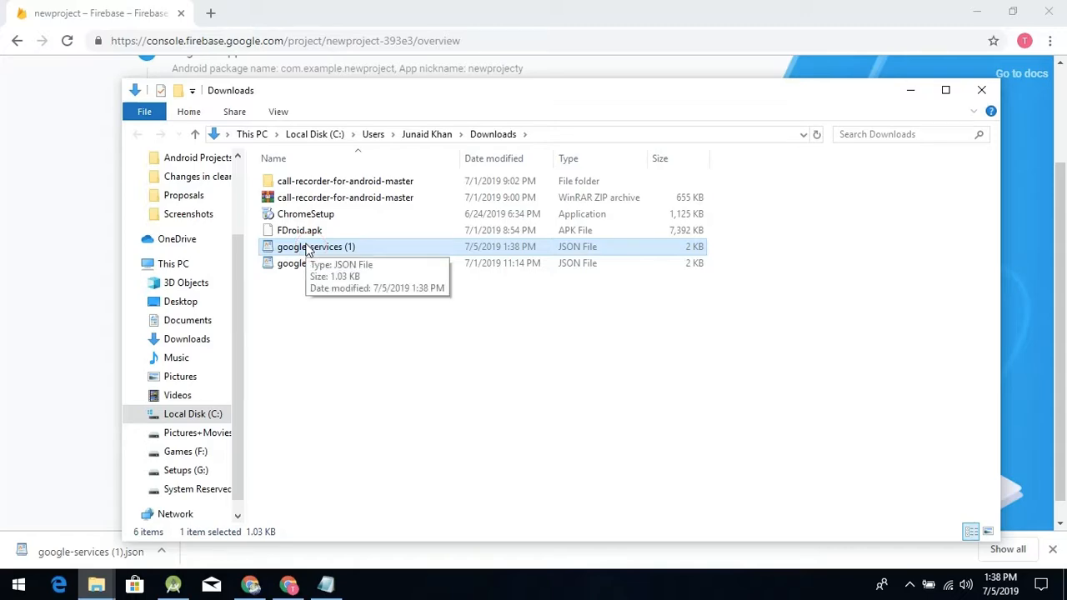
- Switch to Android Studio, show the project tree in Project view and expand the app folder under NewProject
left_click(173, 585)
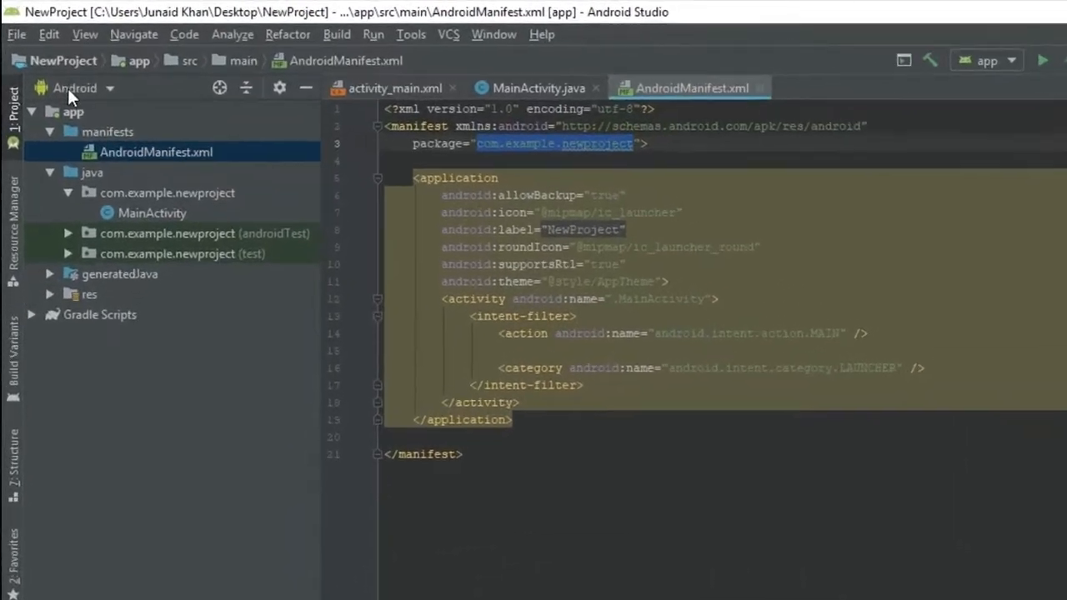
left_click(48, 68)
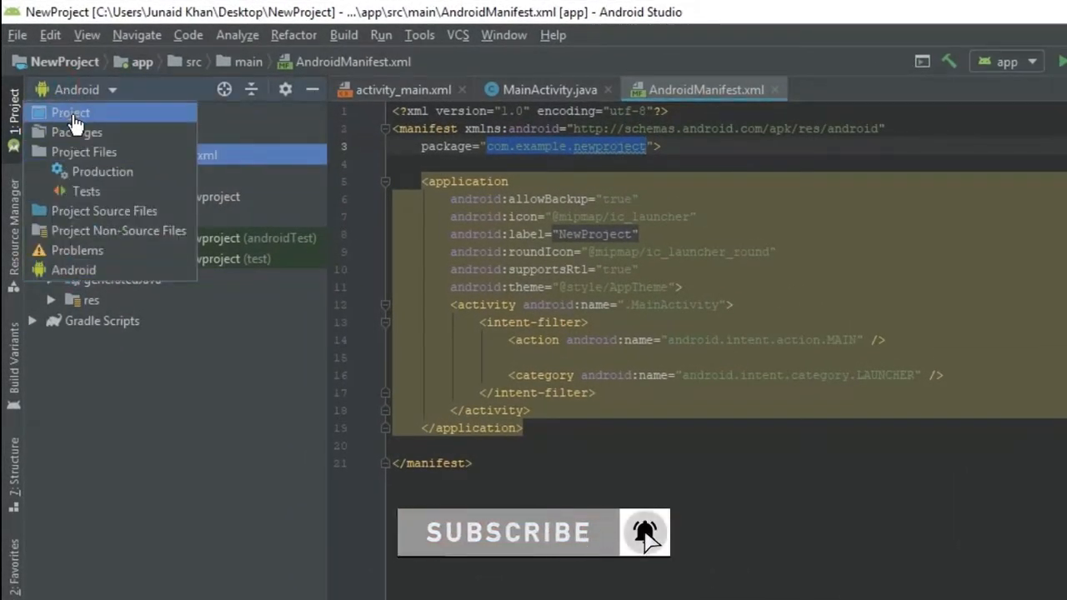
left_click(72, 117)
left_click(32, 114)
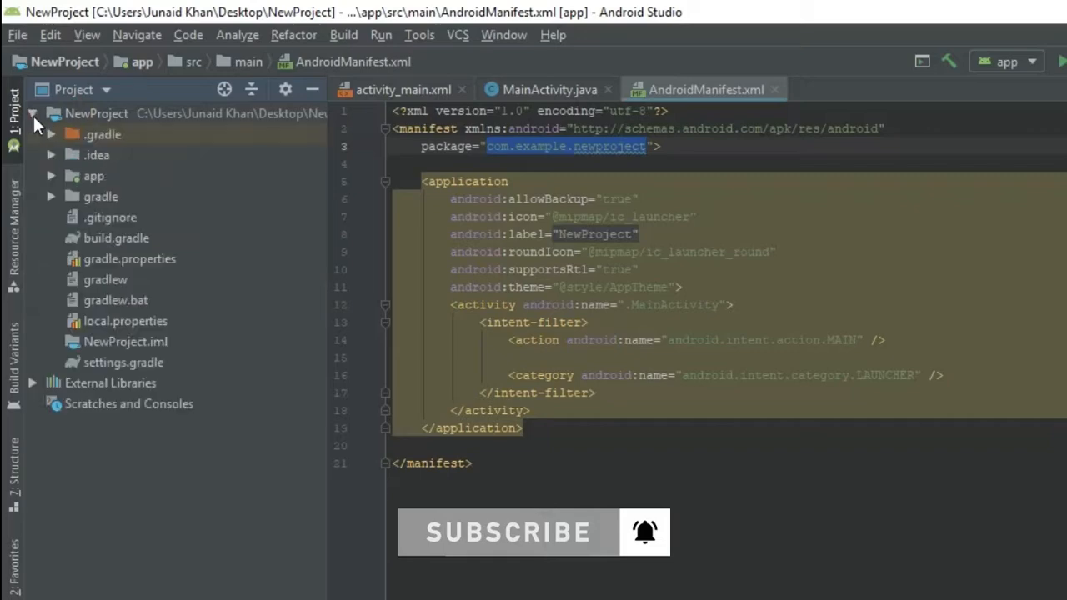
left_click(49, 175)
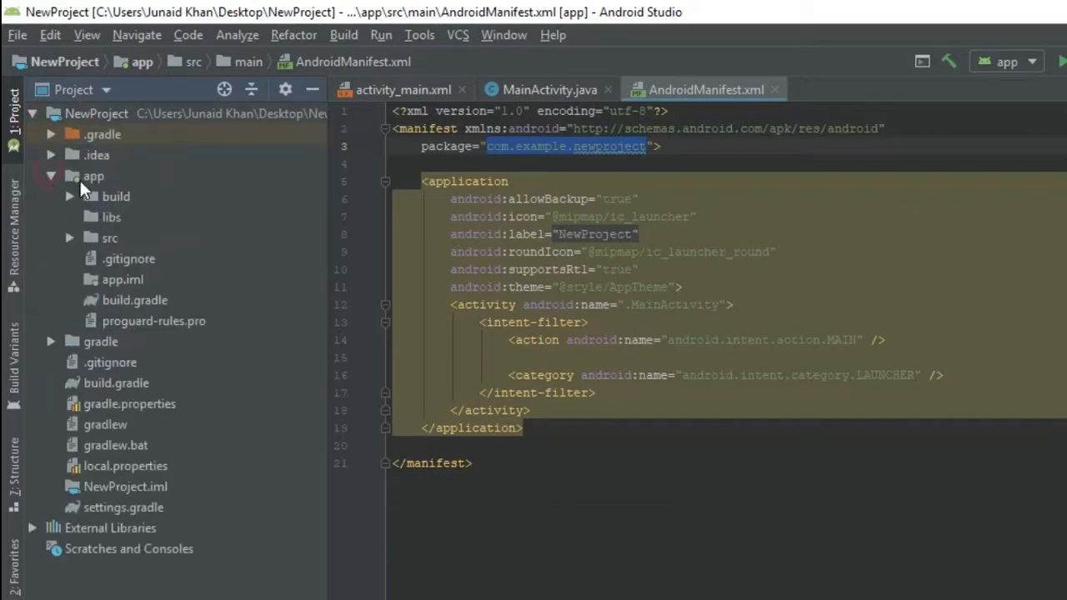
- Paste the copied config file into the app folder under the name google-services.json
left_click(79, 178)
key("ctrl+v")
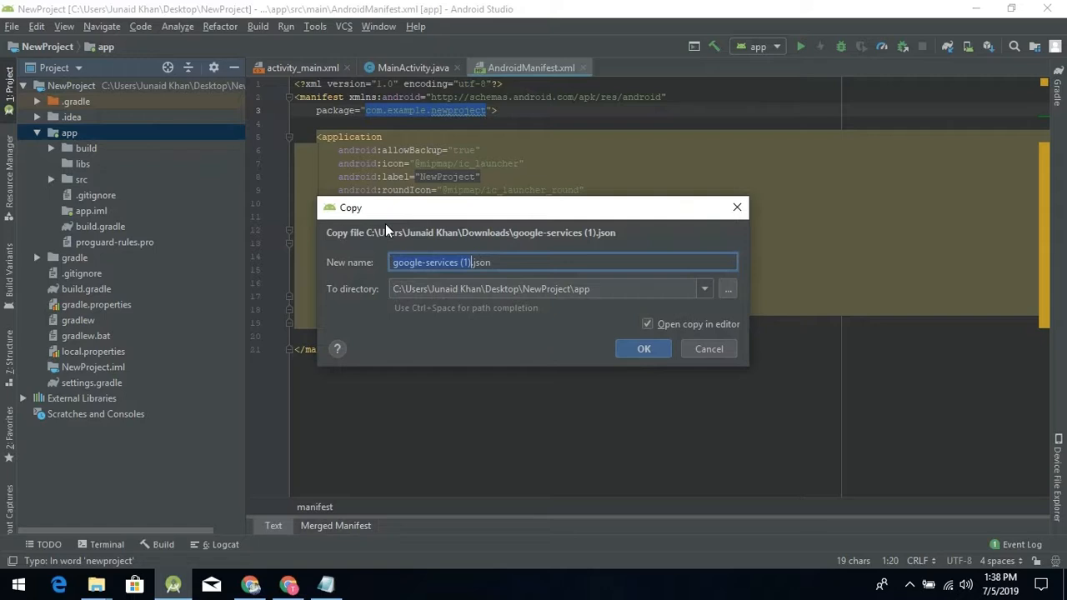
key("Right")
key("BackSpace")
key("BackSpace")
key("BackSpace")
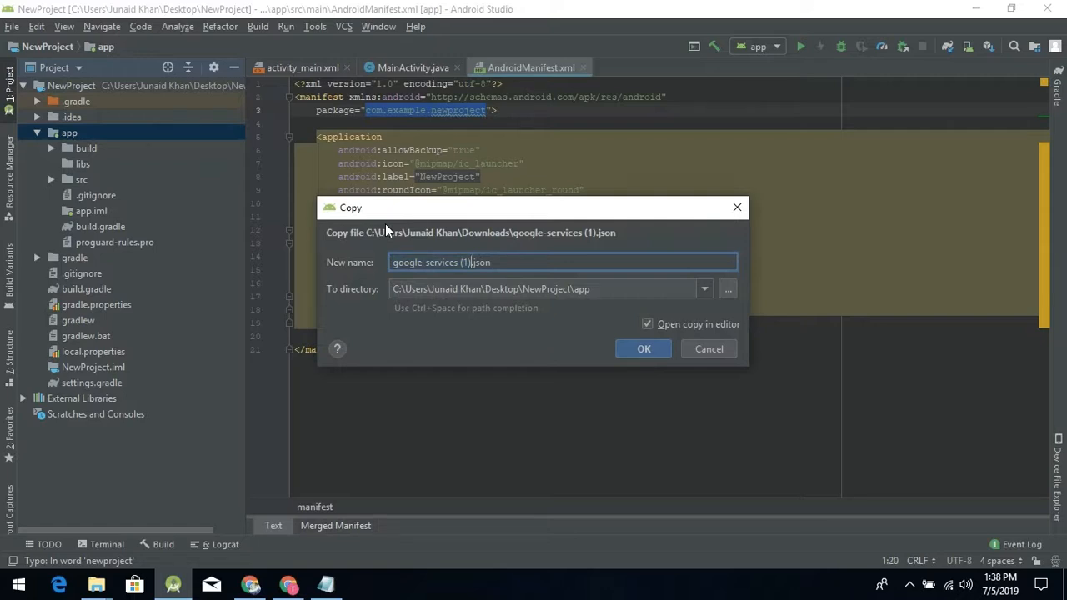
key("BackSpace")
left_click(642, 350)
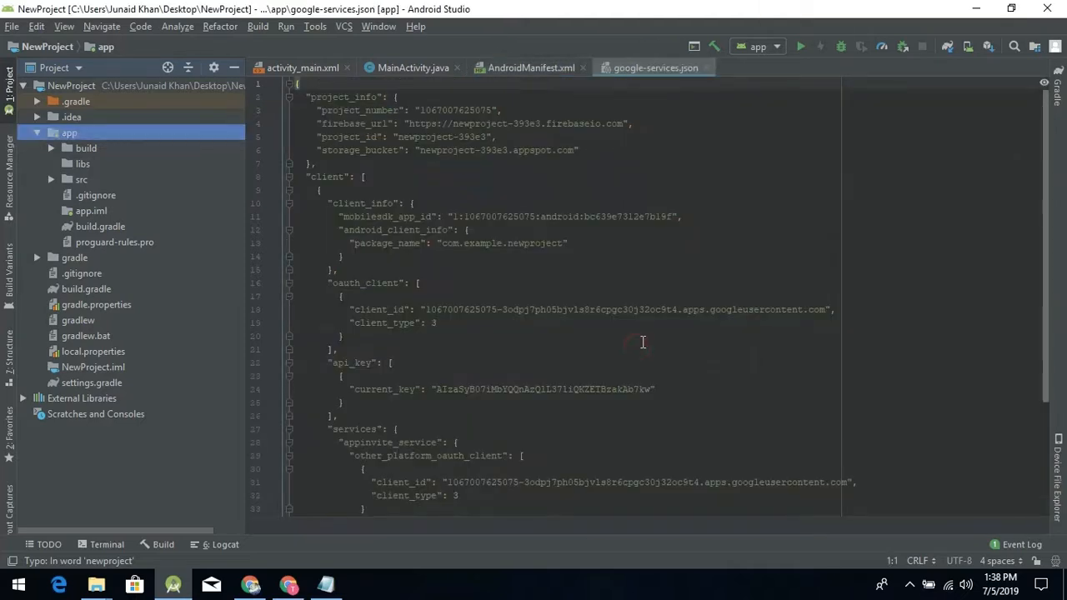
- Close all open editor files and the Downloads folder window
left_click(704, 68)
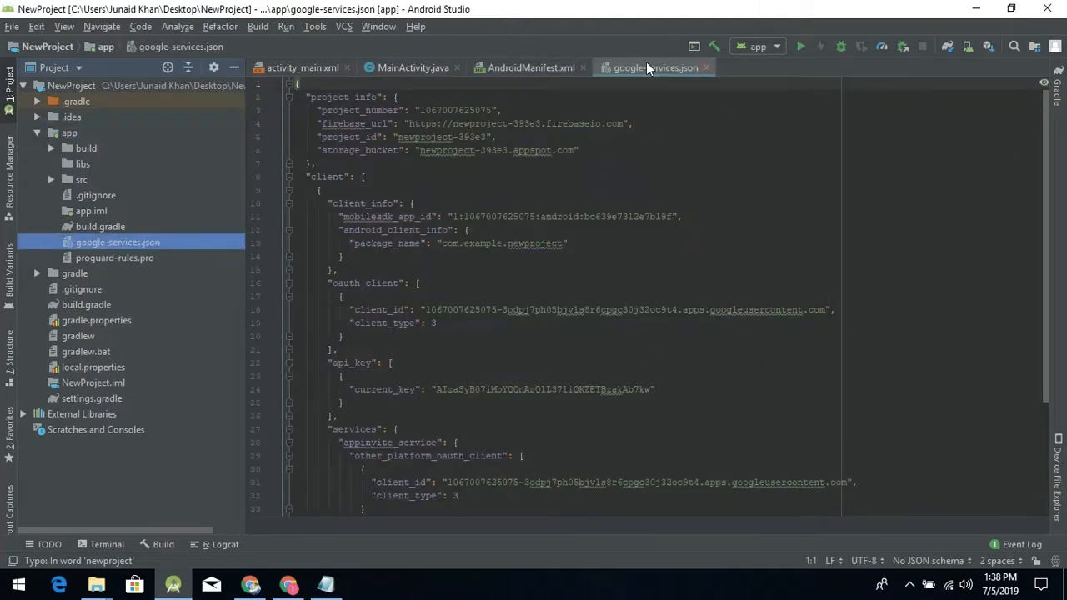
left_click(583, 67)
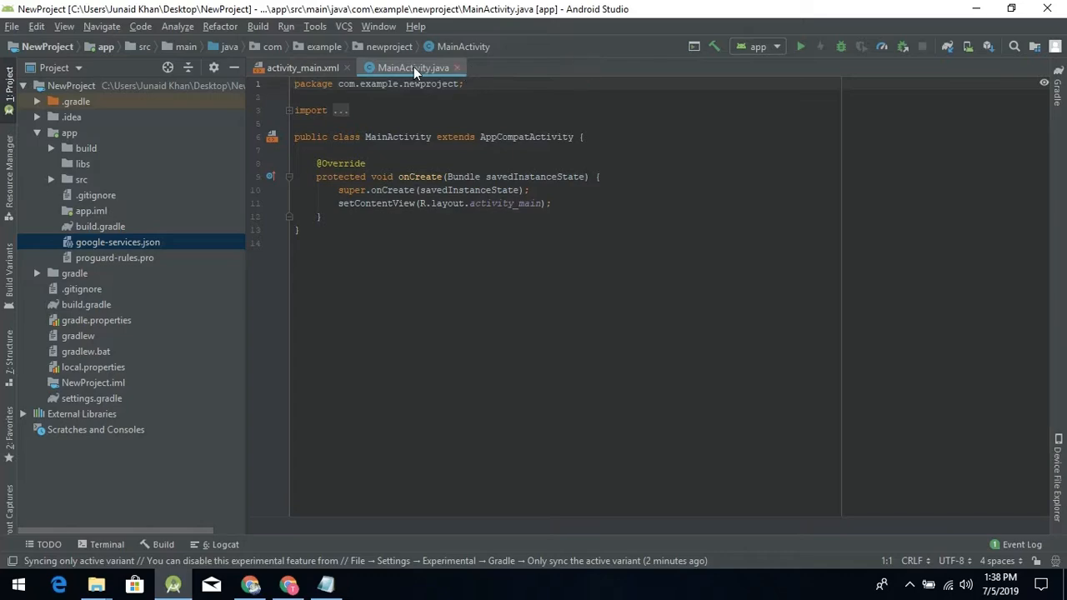
left_click(457, 68)
left_click(350, 70)
key("alt+Tab")
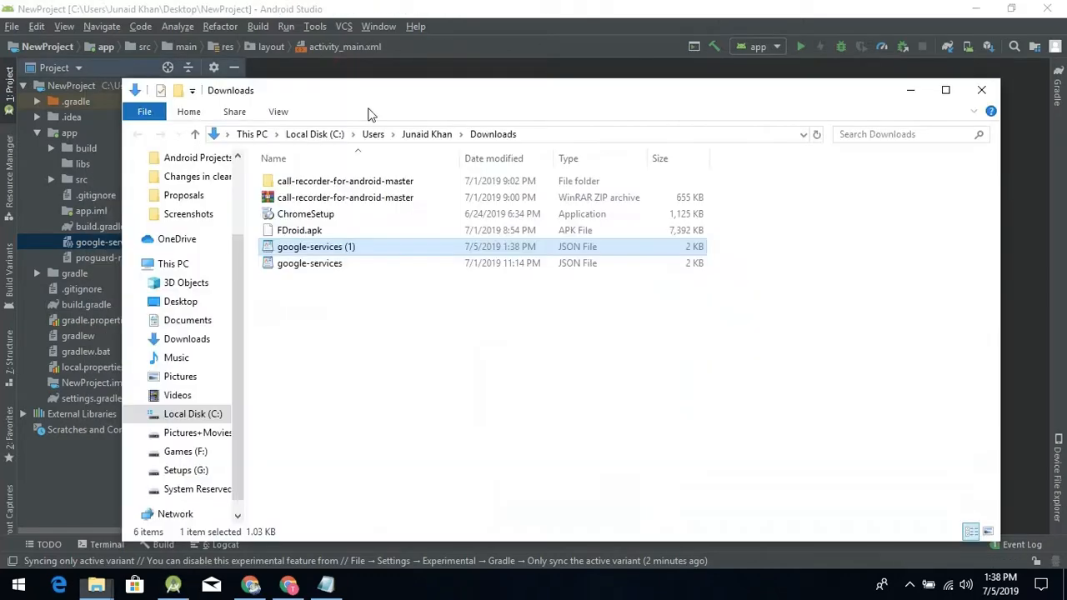
left_click(981, 89)
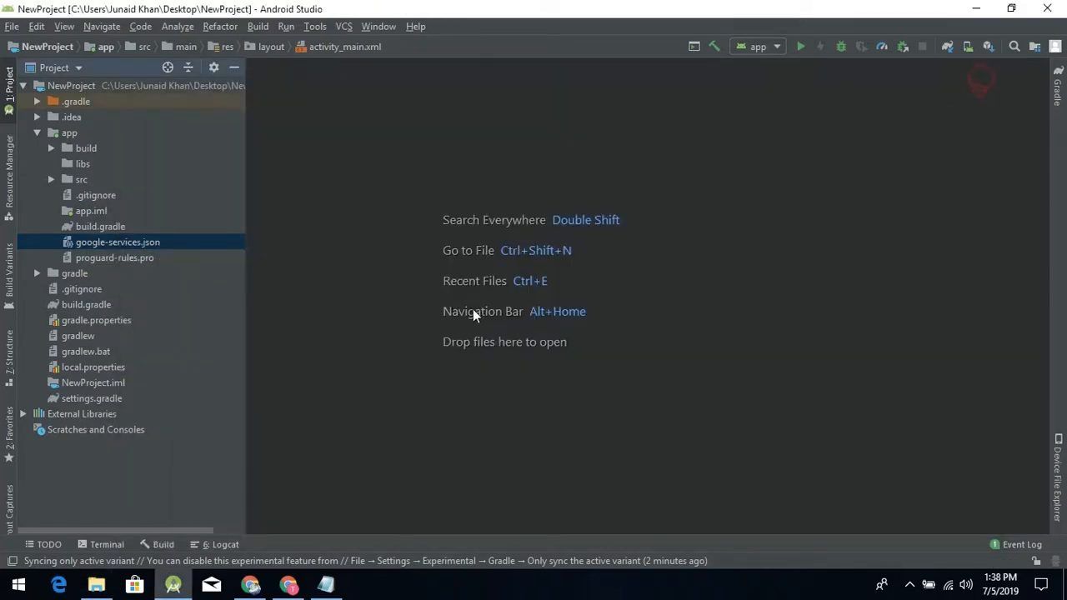
- Switch to the Firebase console, advance to the Add Firebase SDK stage and copy the project-level google-services classpath line
key("alt+Tab")
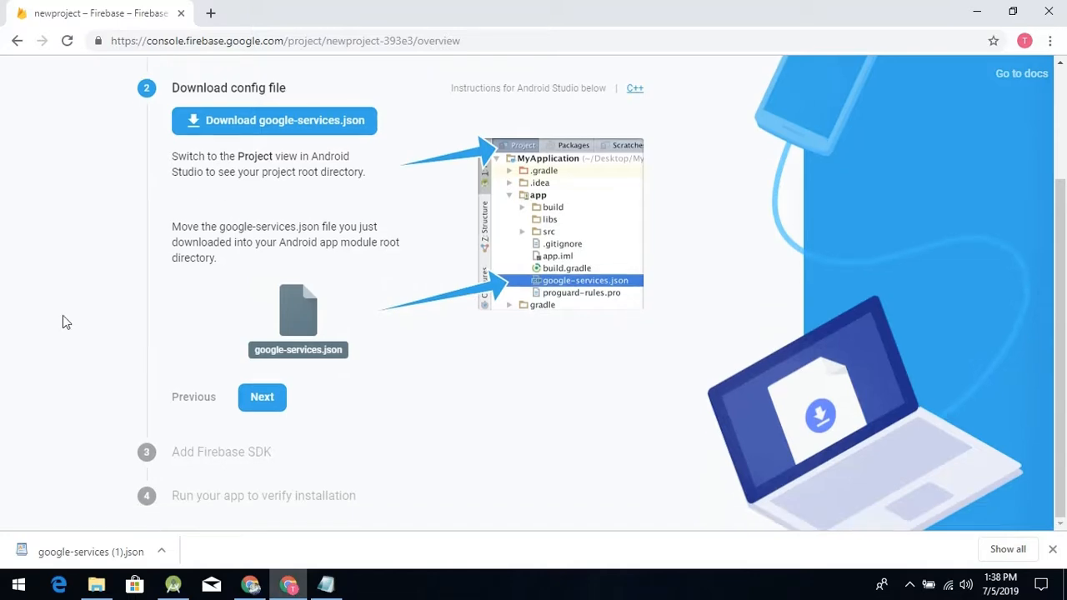
left_click(264, 396)
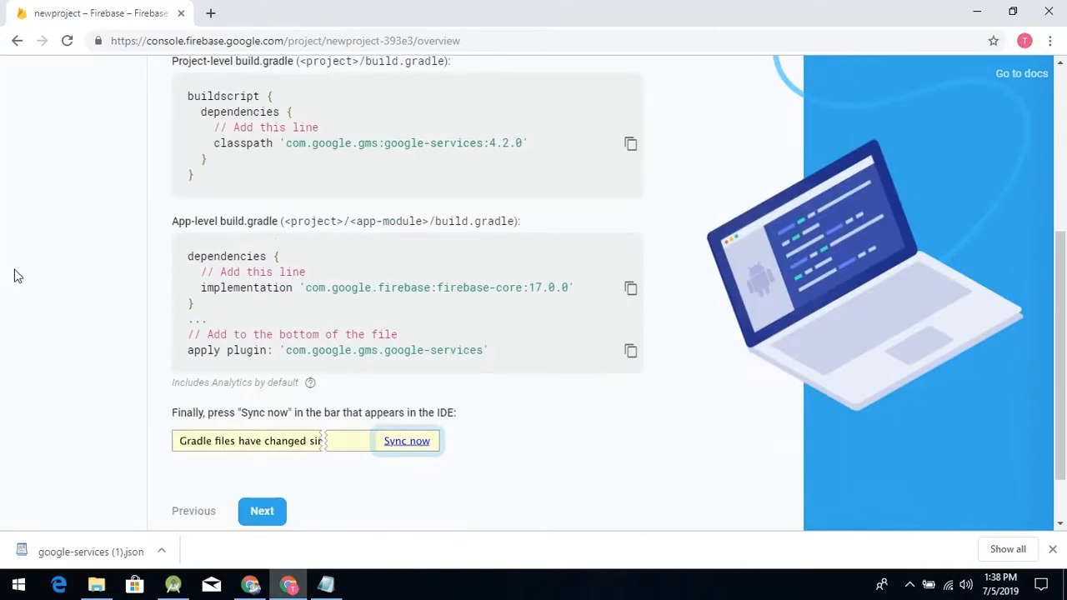
scroll(150, 183, "up", 1)
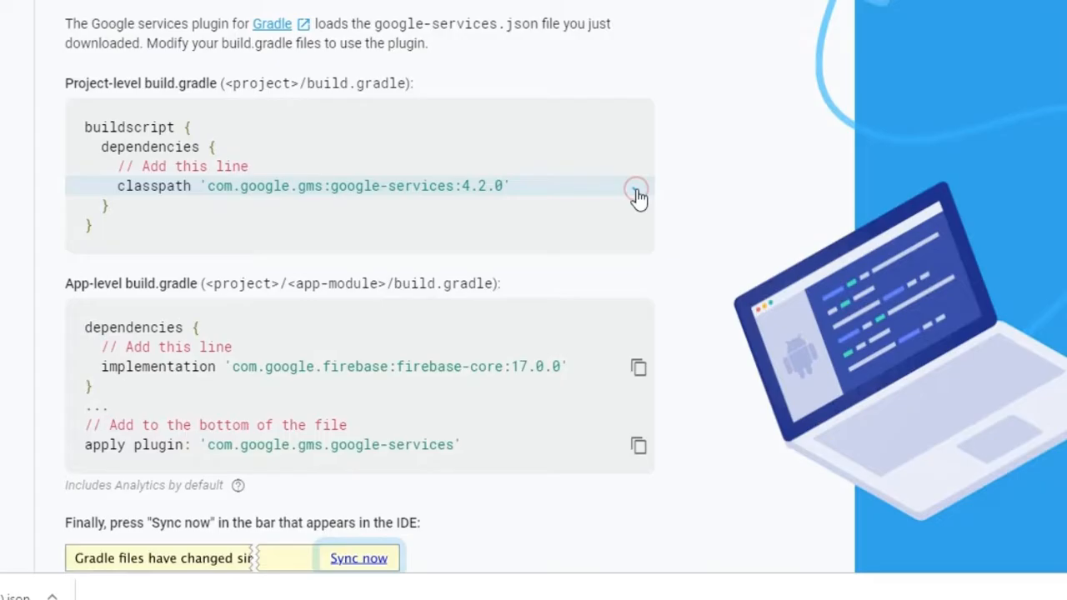
left_click(630, 226)
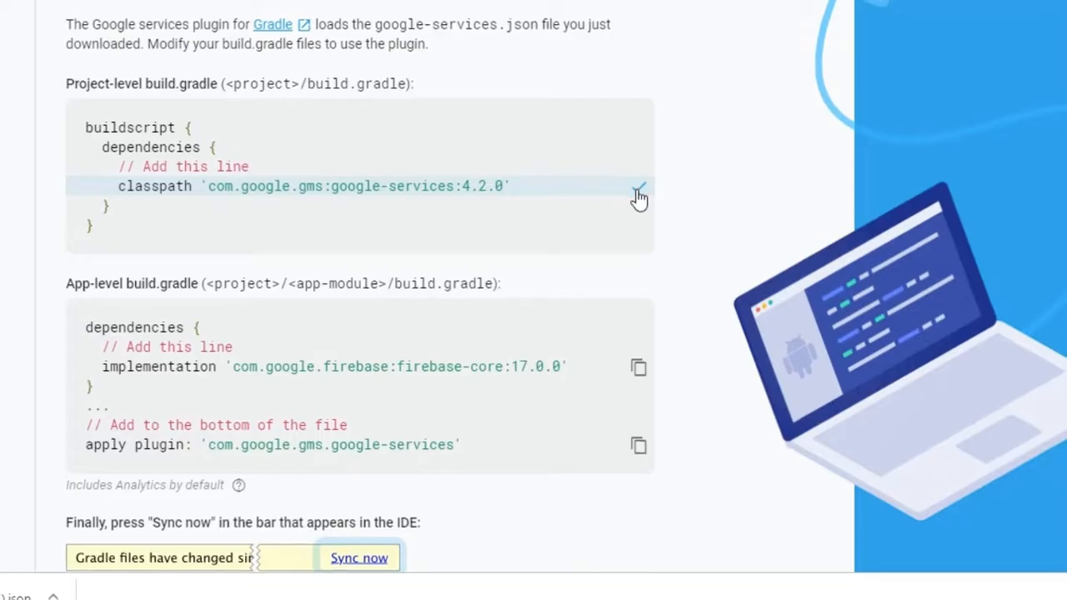
- Switch to Android Studio, show the project tree in Android view and open the project-level build.gradle under Gradle Scripts
key("alt+Tab")
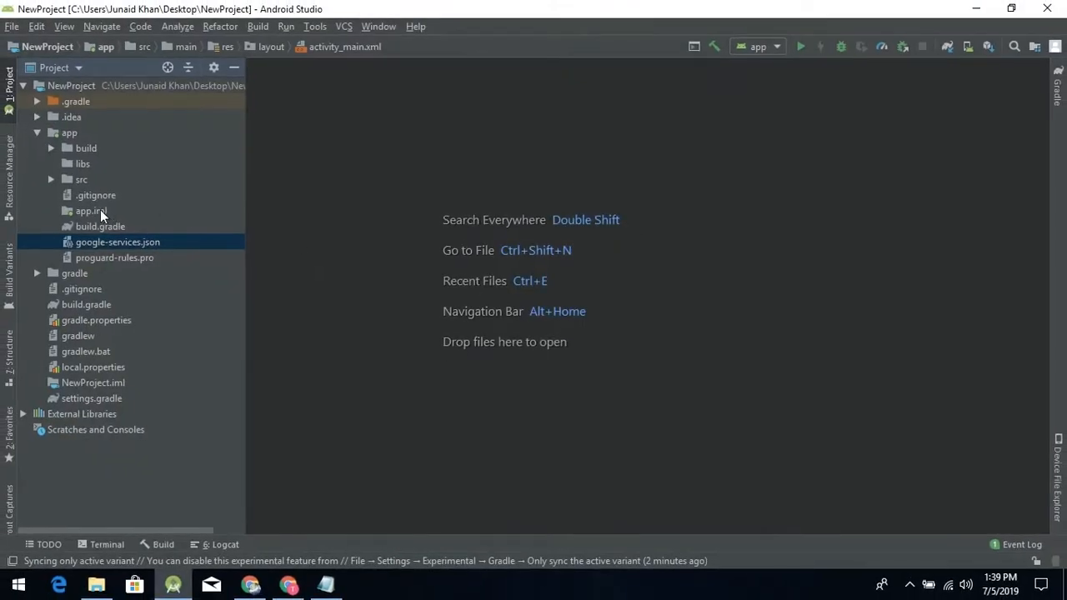
left_click(33, 68)
left_click(49, 204)
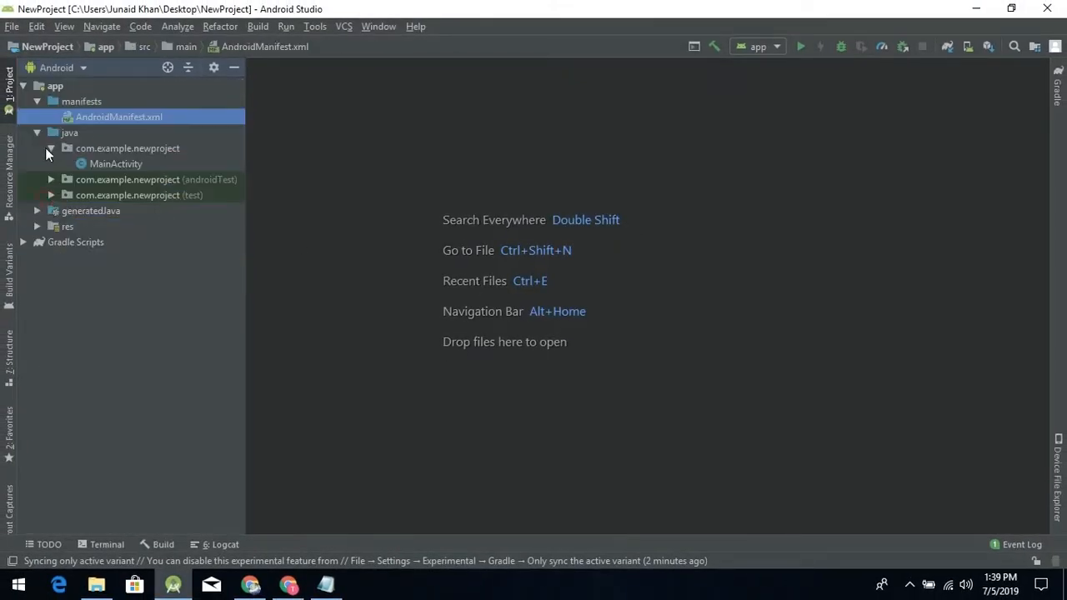
left_click(25, 241)
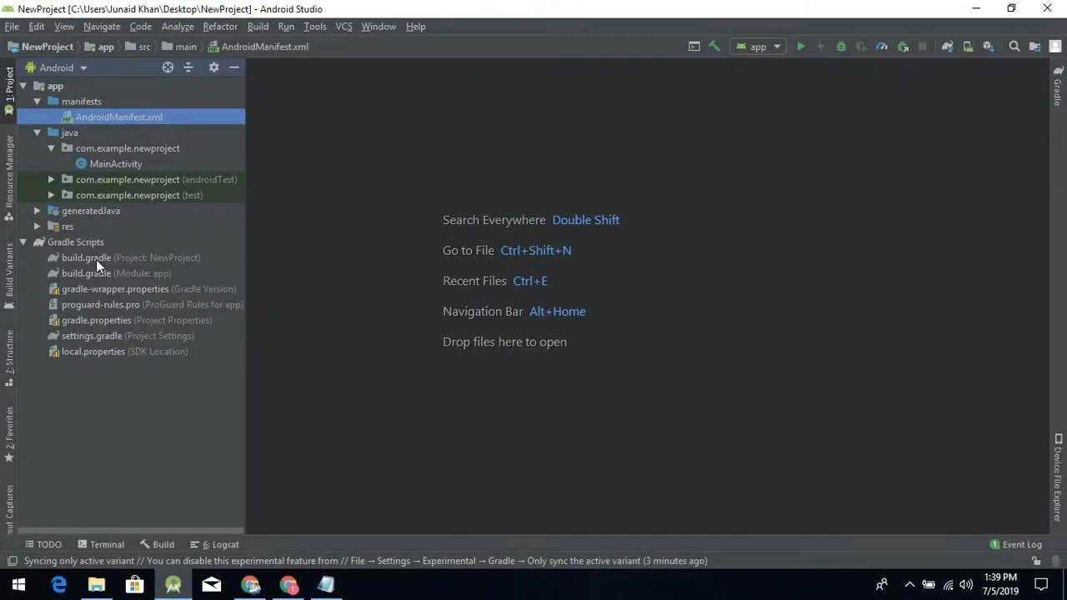
double_click(96, 259)
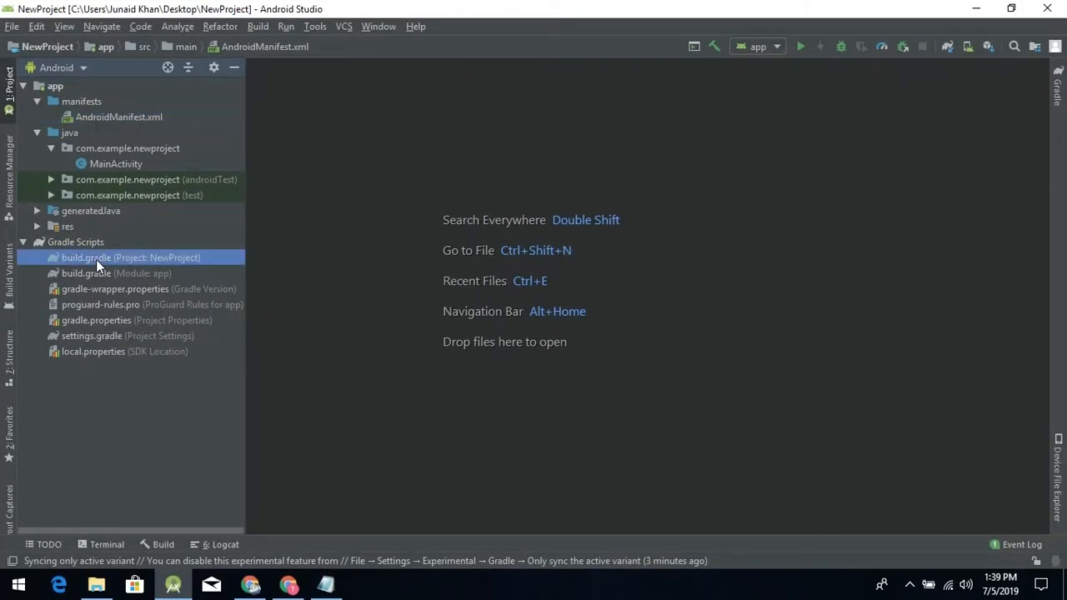
- Add classpath 'com.google.gms:google-services:4.2.0' below the existing classpath in the buildscript dependencies
left_click(614, 201)
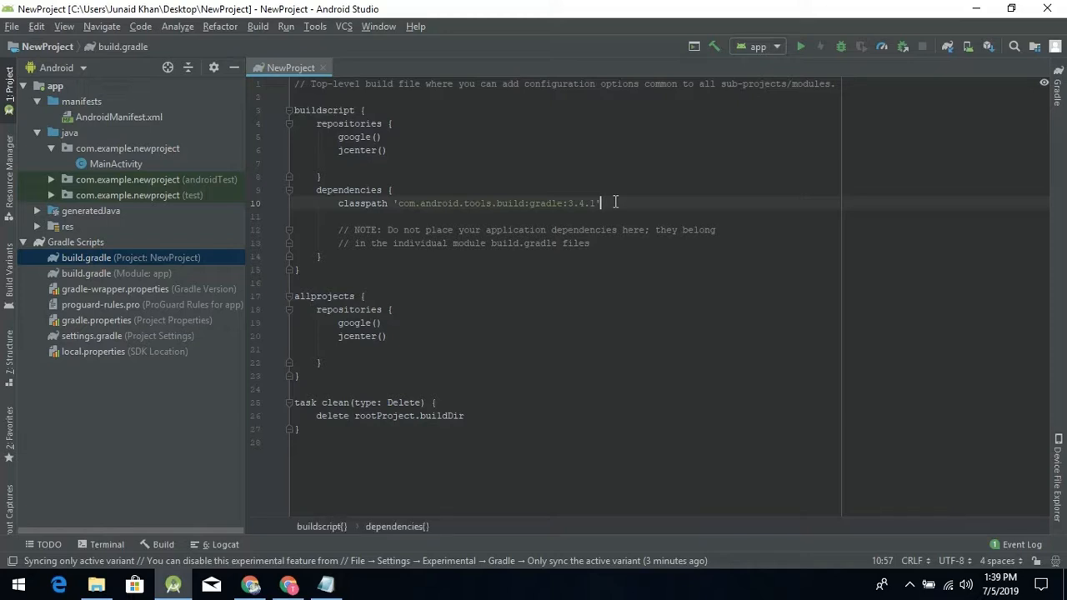
key("Return")
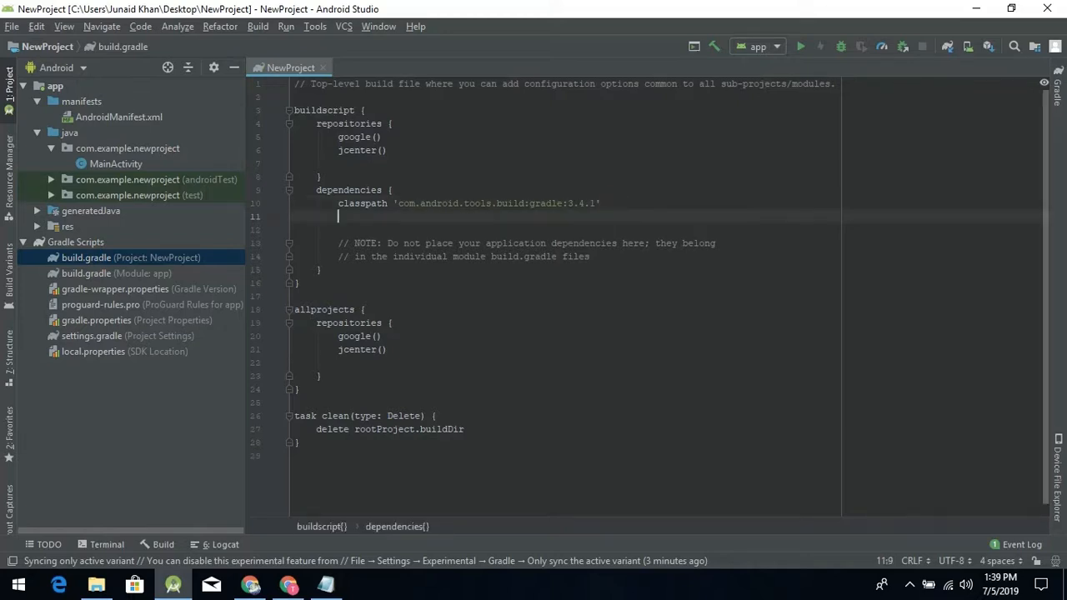
key("ctrl+v")
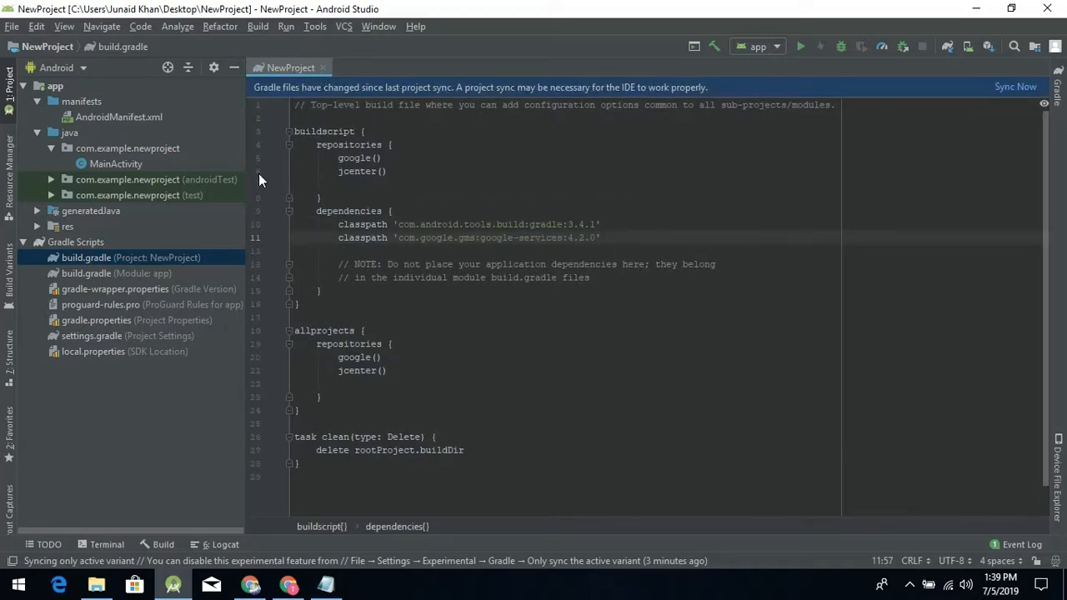
- Copy the firebase-core implementation line from the Firebase console and open the app module's build.gradle in Android Studio
key("alt+Tab")
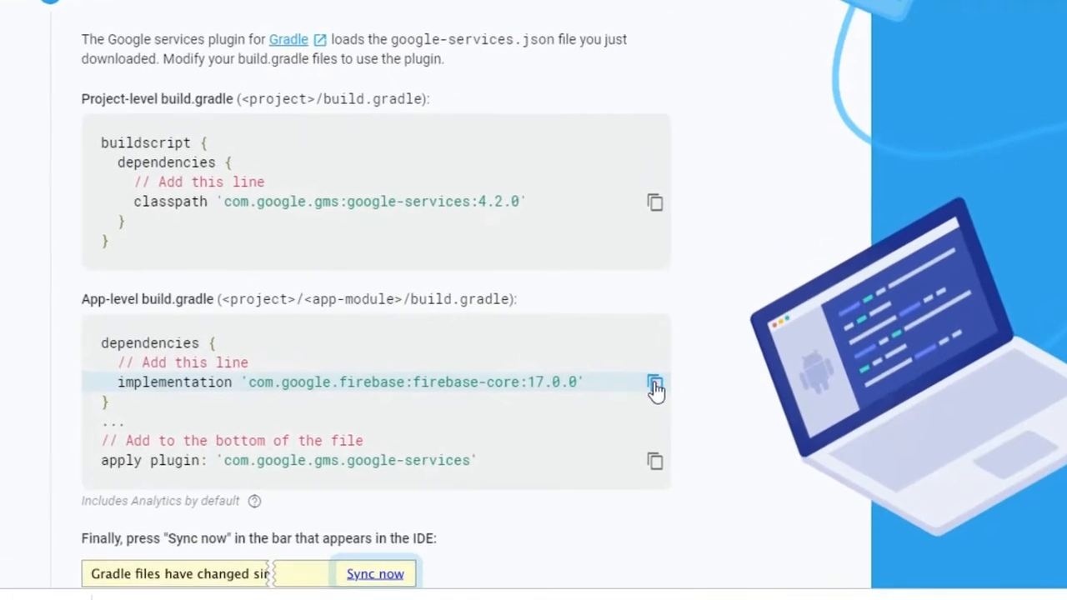
left_click(643, 377)
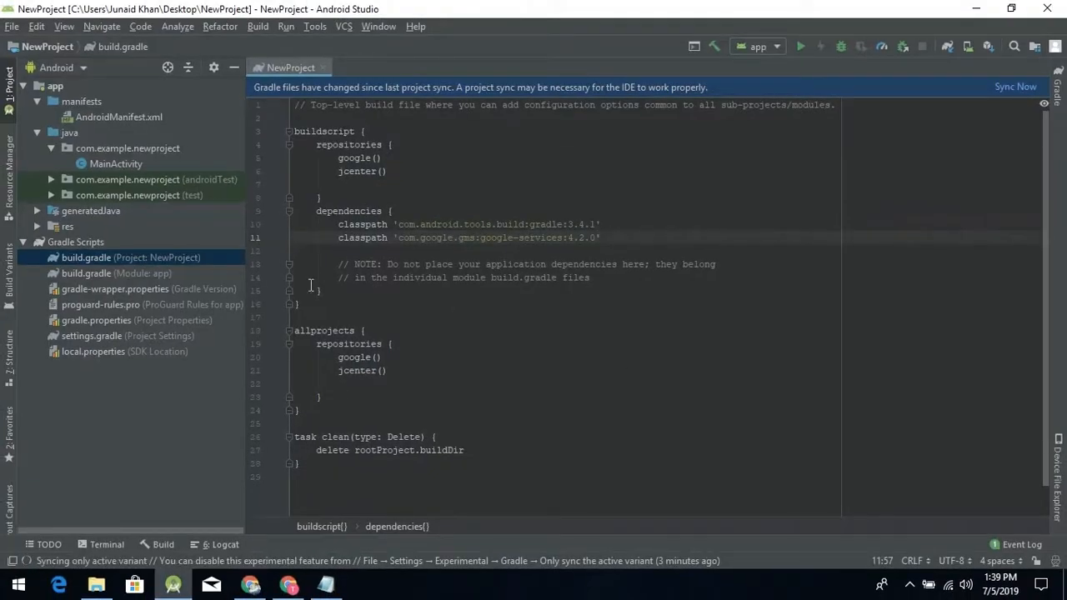
double_click(94, 275)
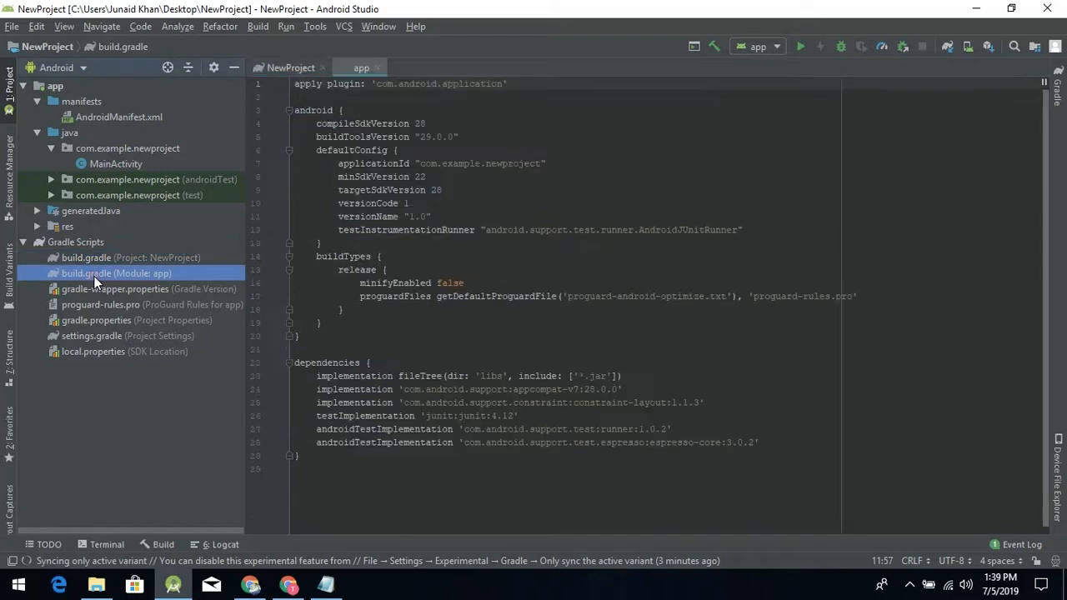
scroll(440, 356, "down", 2)
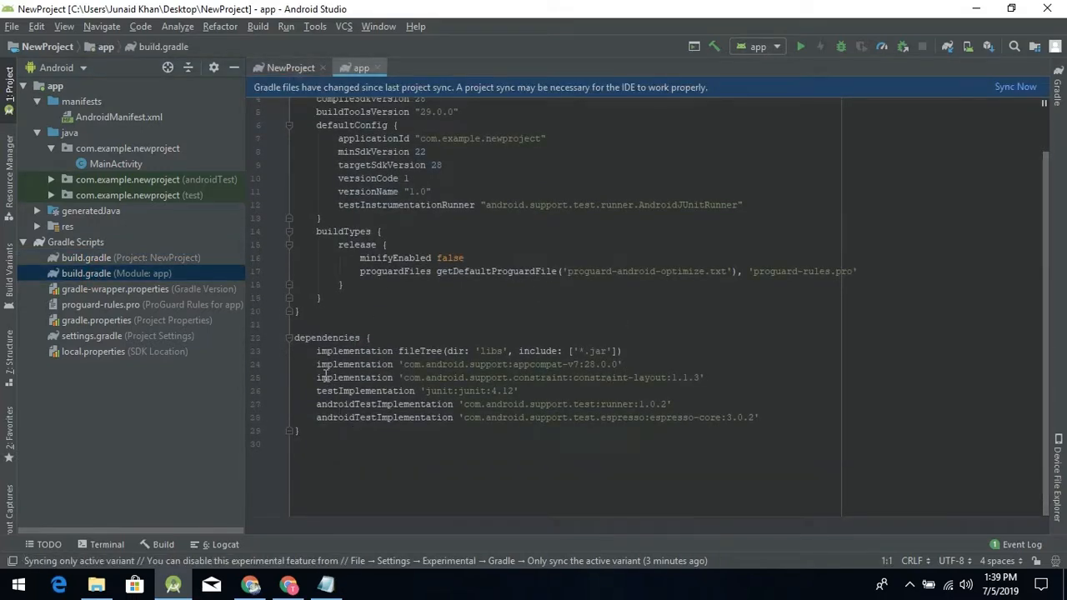
- Add a //Firebase comment and implementation 'com.google.firebase:firebase-core:17.0.0' at the end of the dependencies block, separated by a blank line
left_click(765, 419)
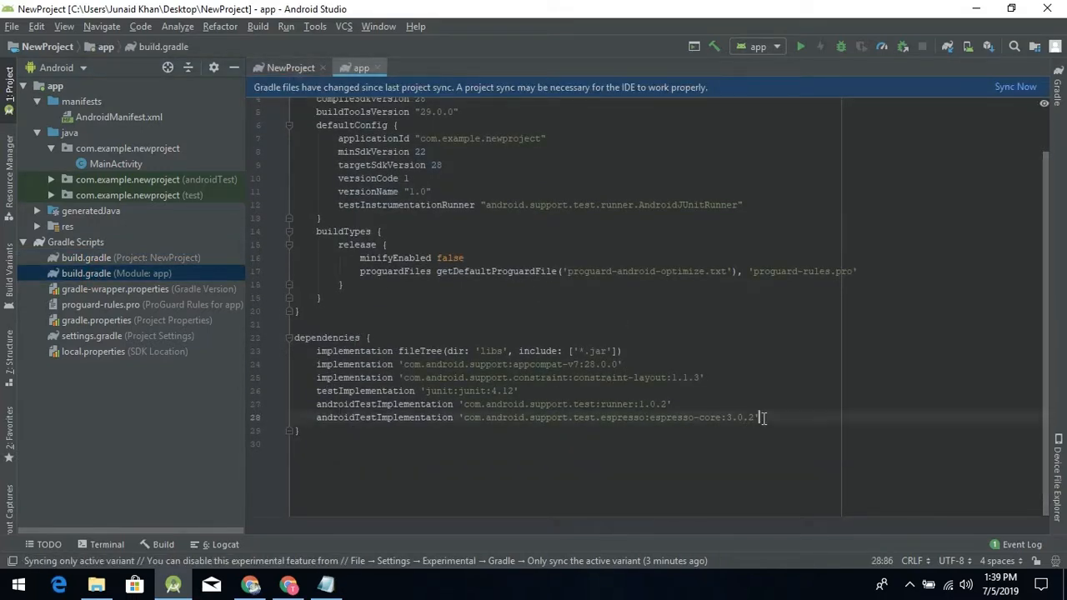
key("Return")
key("Return")
type("//")
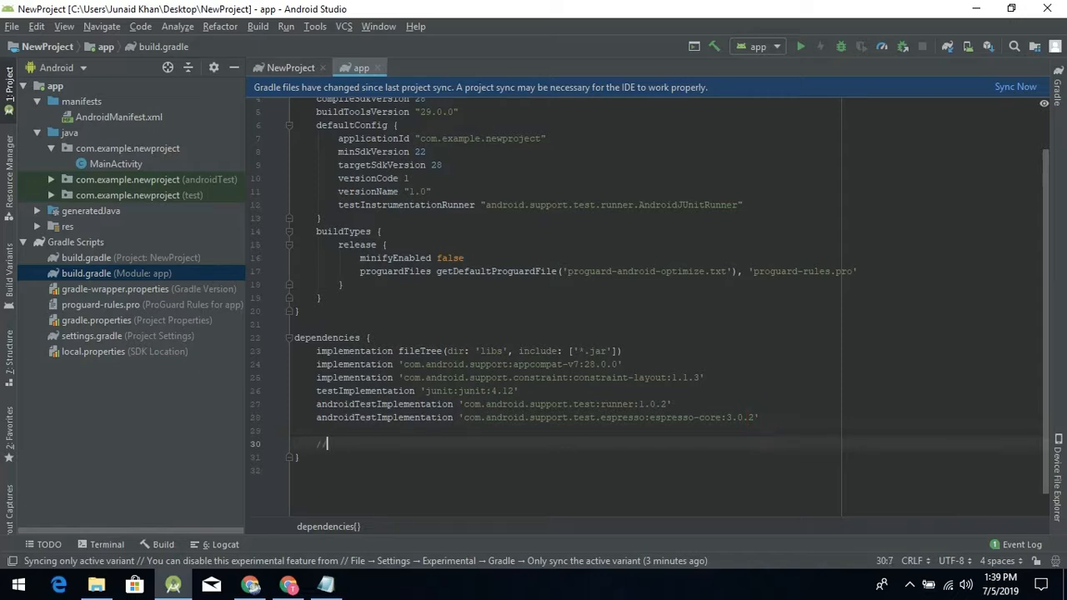
type("Firebase")
key("Return")
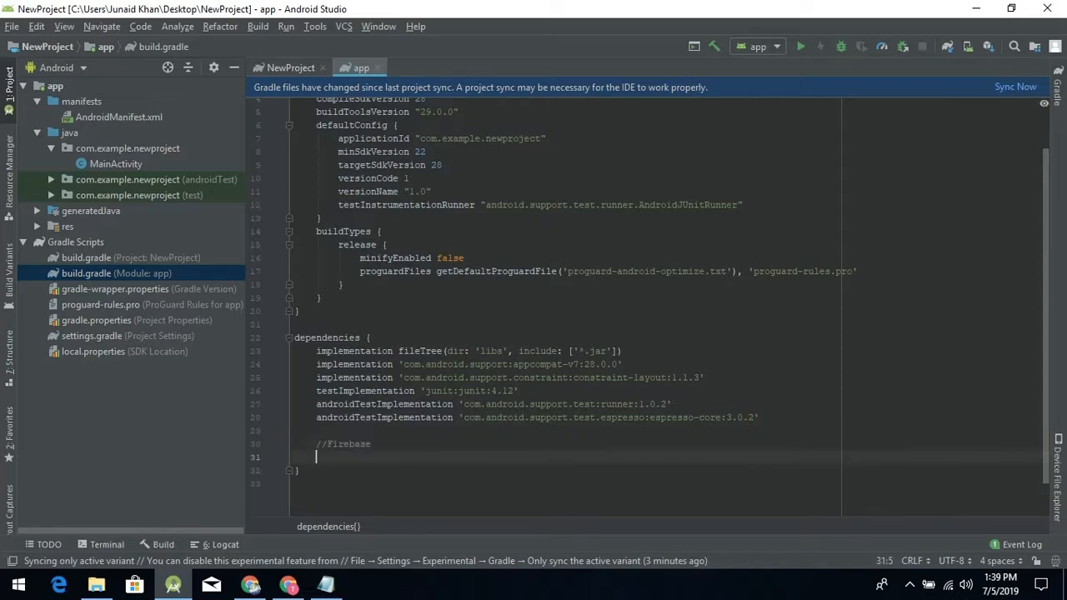
key("ctrl+v")
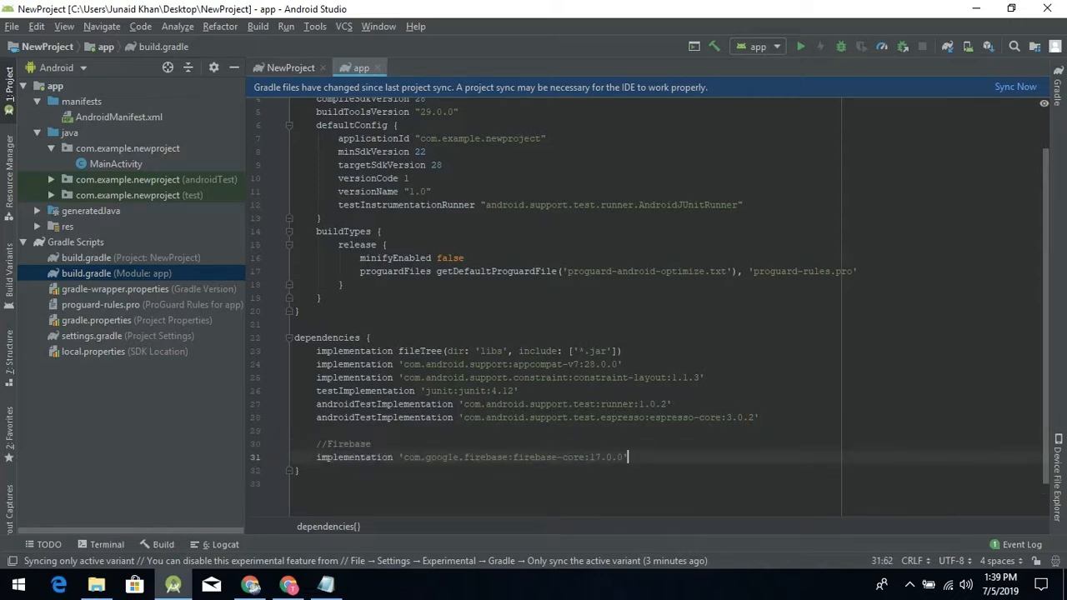
- Copy the apply plugin line from the Firebase console's app-level build.gradle instructions and return to Android Studio
key("alt+Tab")
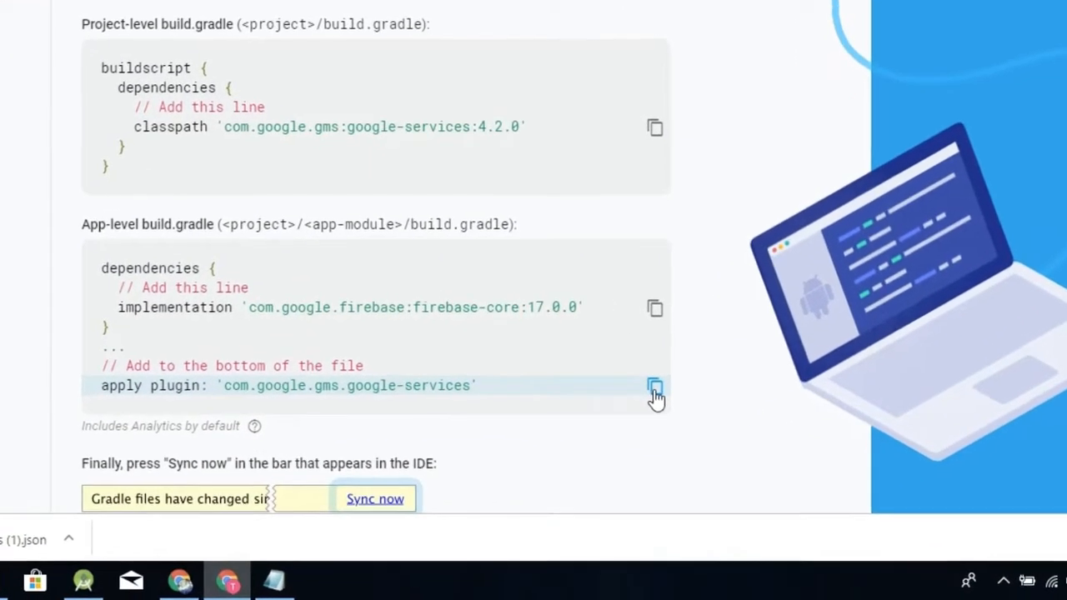
left_click(654, 388)
key("alt+Tab")
- Add apply plugin: 'com.google.gms.google-services' at the bottom of the app module's build.gradle, directly below the dependencies block
scroll(362, 475, "down", 1)
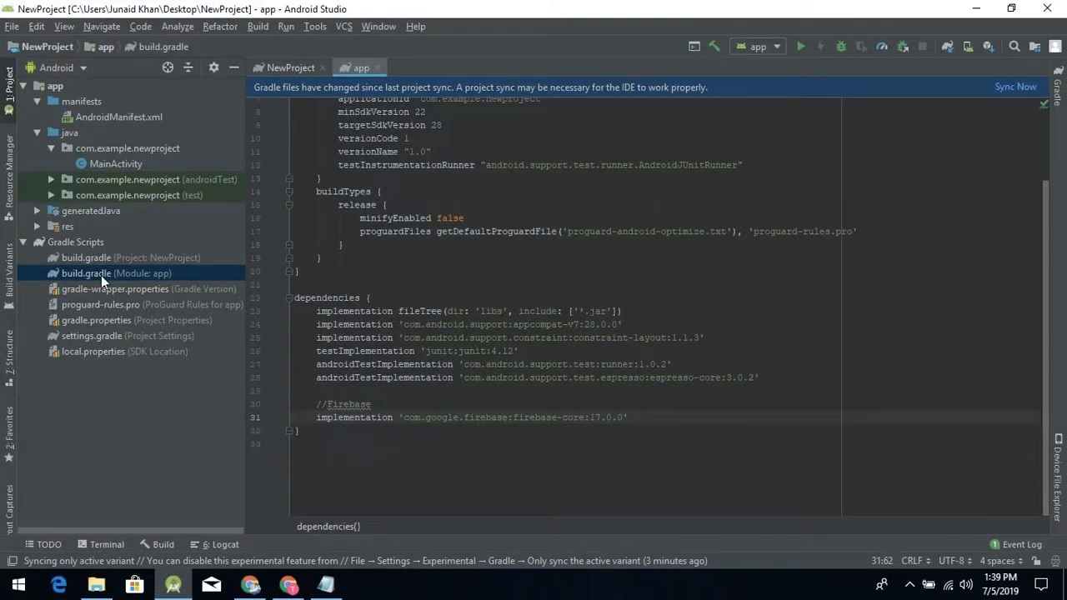
left_click(325, 432)
key("Return")
key("Return")
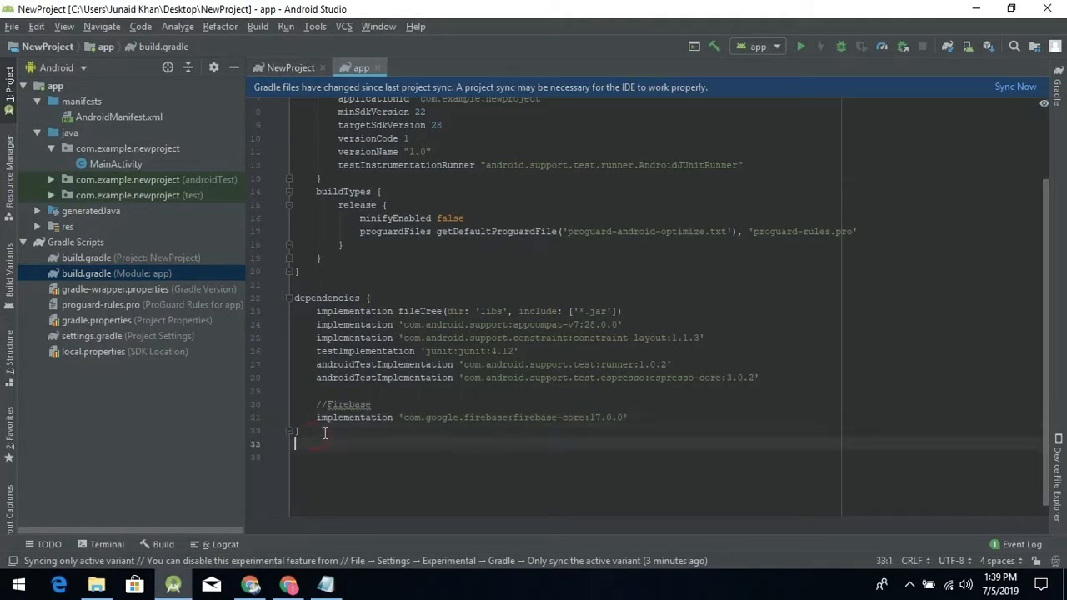
key("ctrl+v")
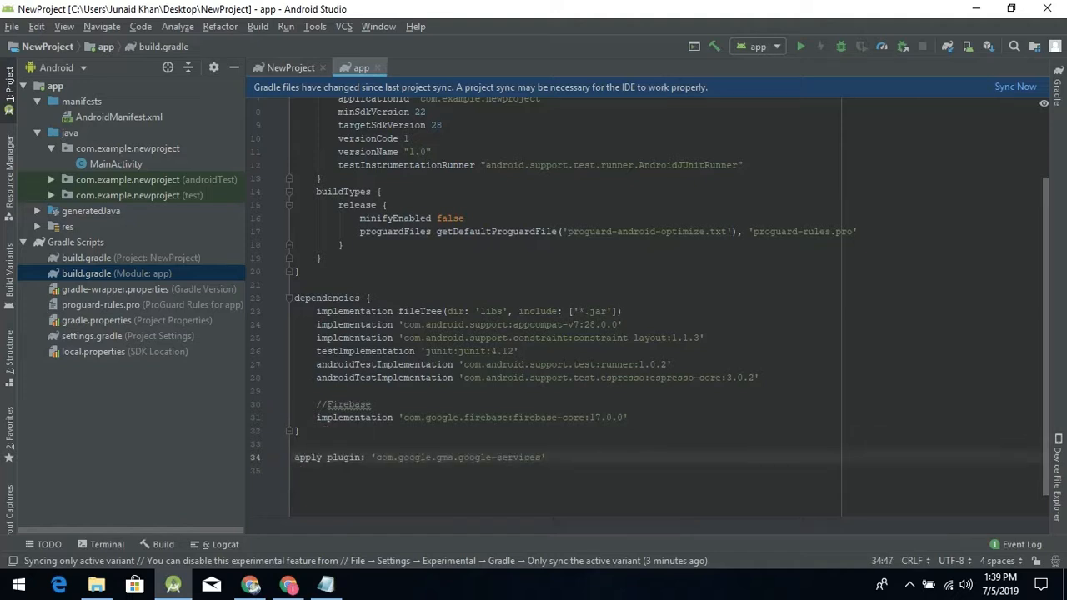
left_click(373, 443)
key("BackSpace")
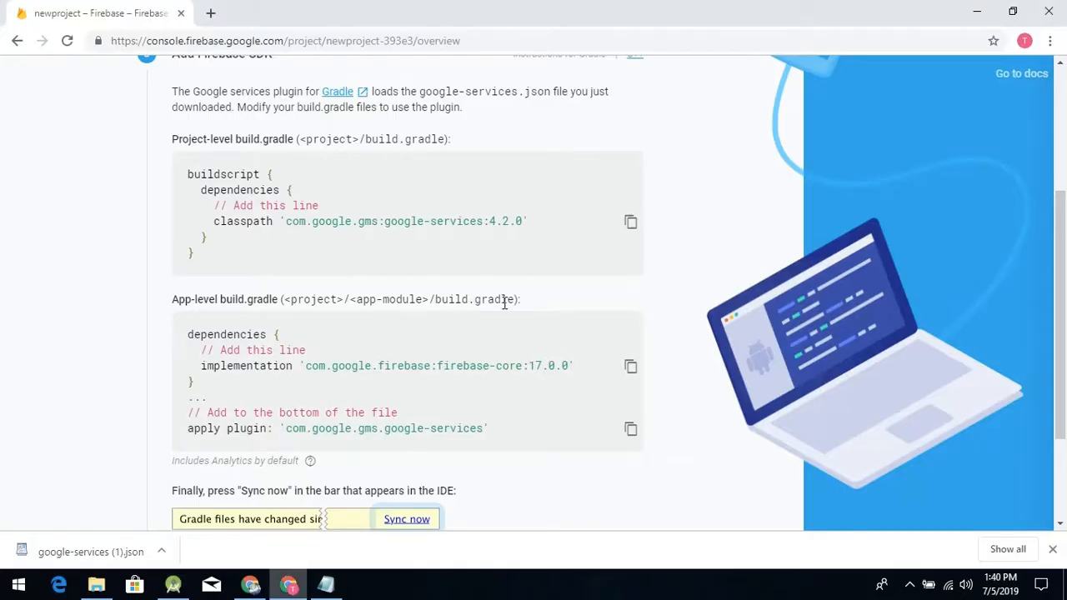
- Check the Firebase console's sync instruction, then sync the project with the changed Gradle files and examine the sync output
scroll(504, 302, "down", 2)
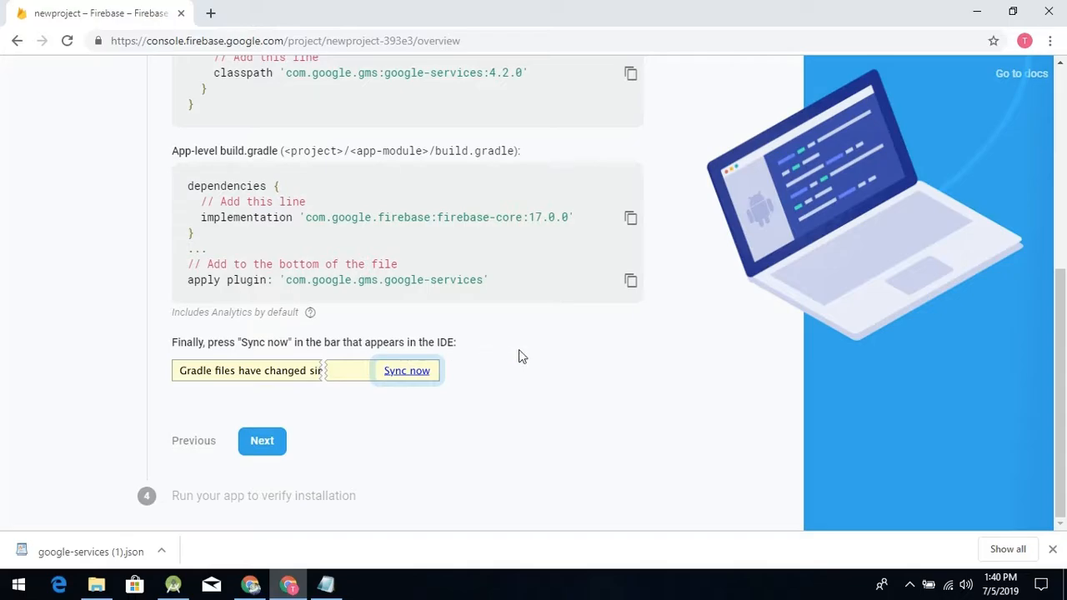
key("alt+Tab")
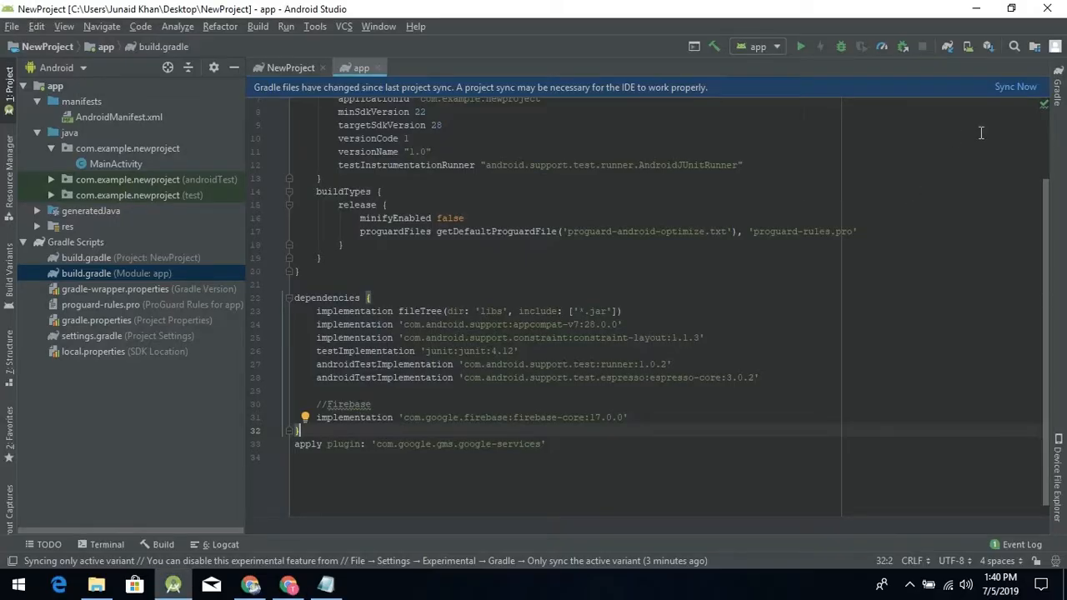
left_click(1005, 87)
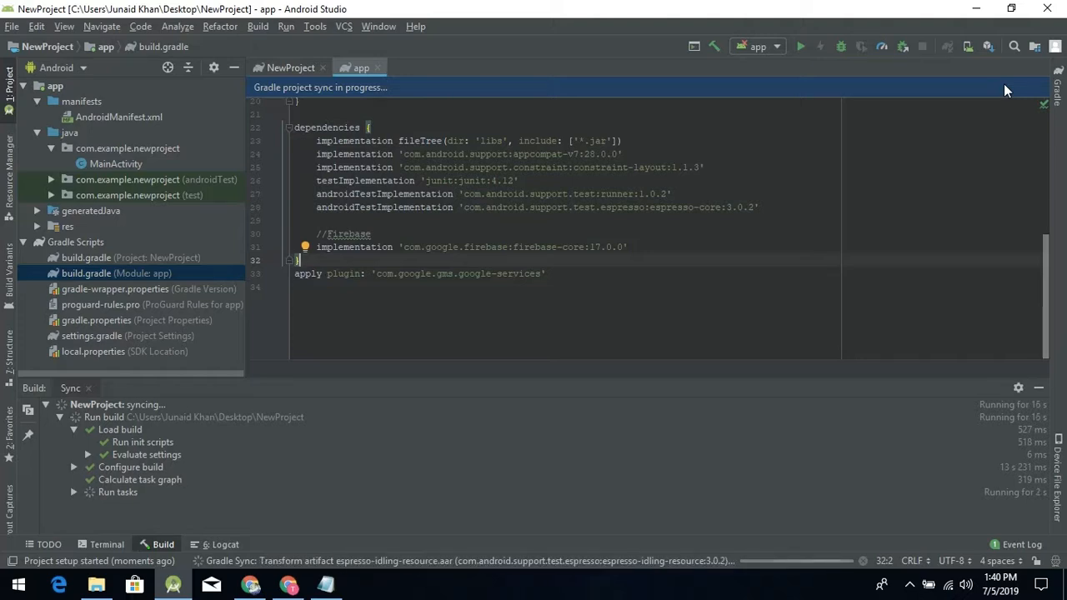
left_click(535, 239)
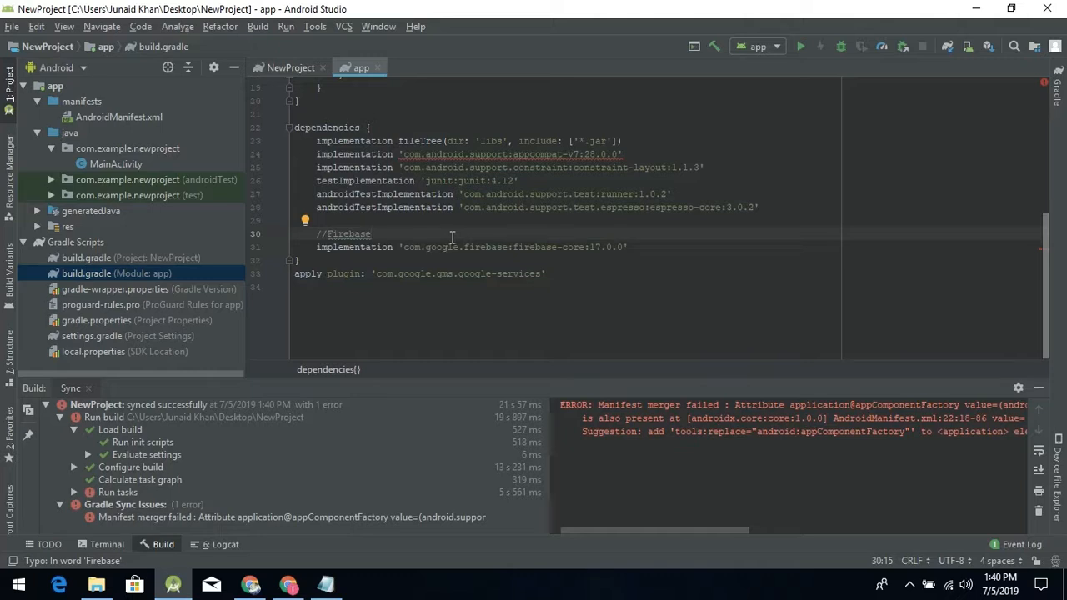
mouse_move(707, 530)
left_mouse_down()
mouse_move(990, 525)
mouse_move(714, 535)
left_mouse_up()
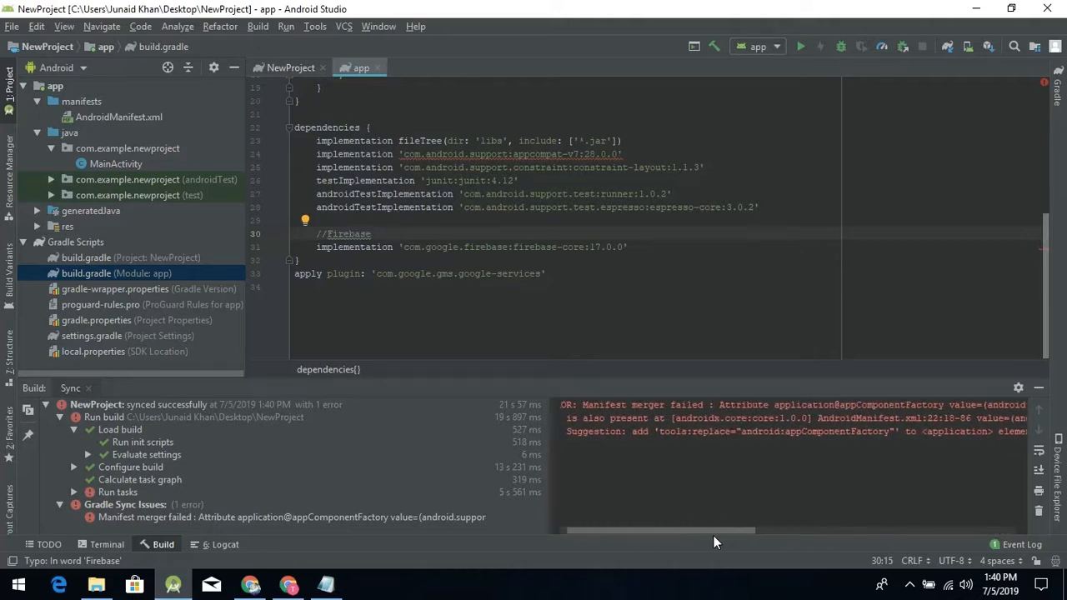
- Migrate the project to AndroidX with the Zip backup option turned off, and carry out the previewed refactoring
left_click(258, 28)
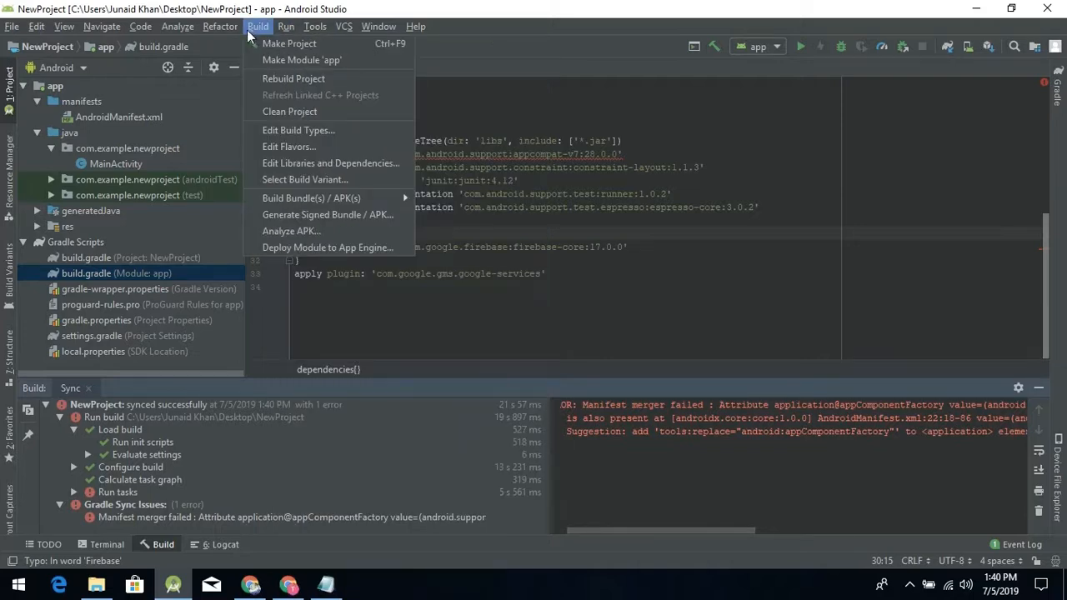
left_click(250, 31)
left_click(222, 27)
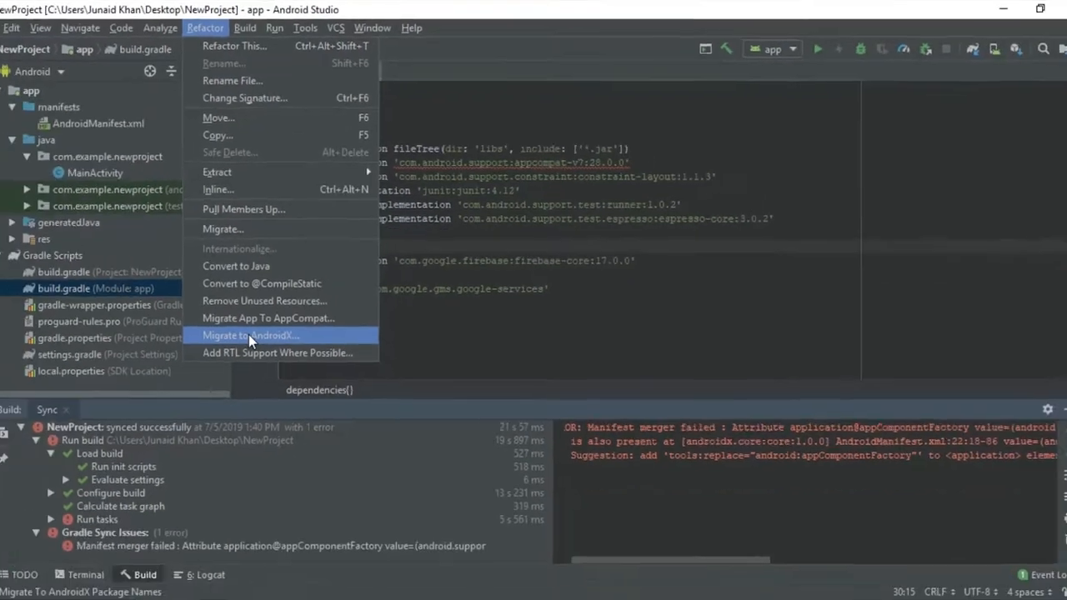
left_click(204, 395)
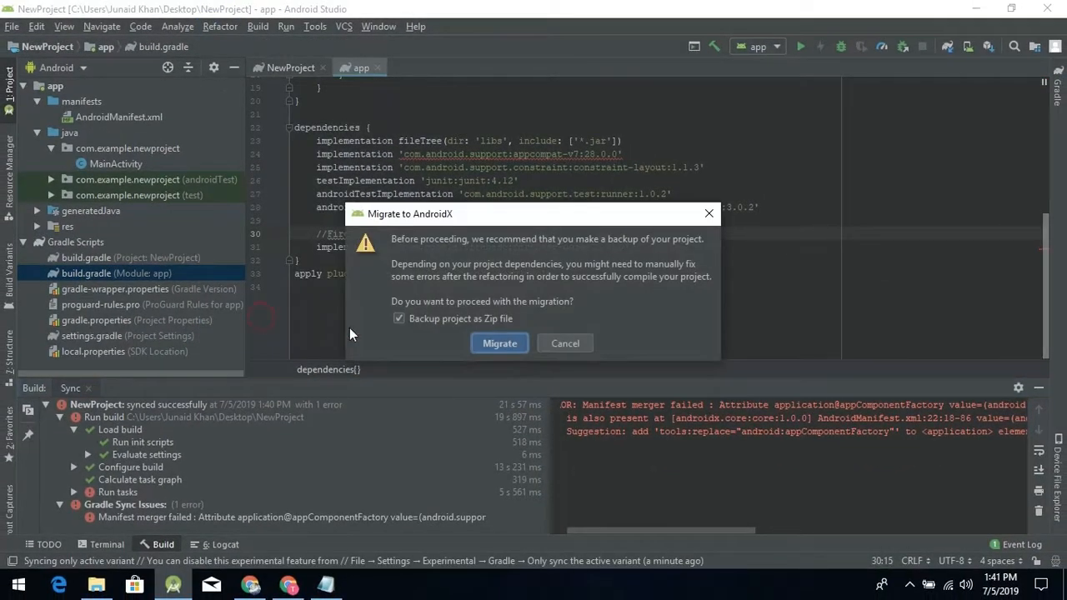
left_click(410, 318)
left_click(505, 343)
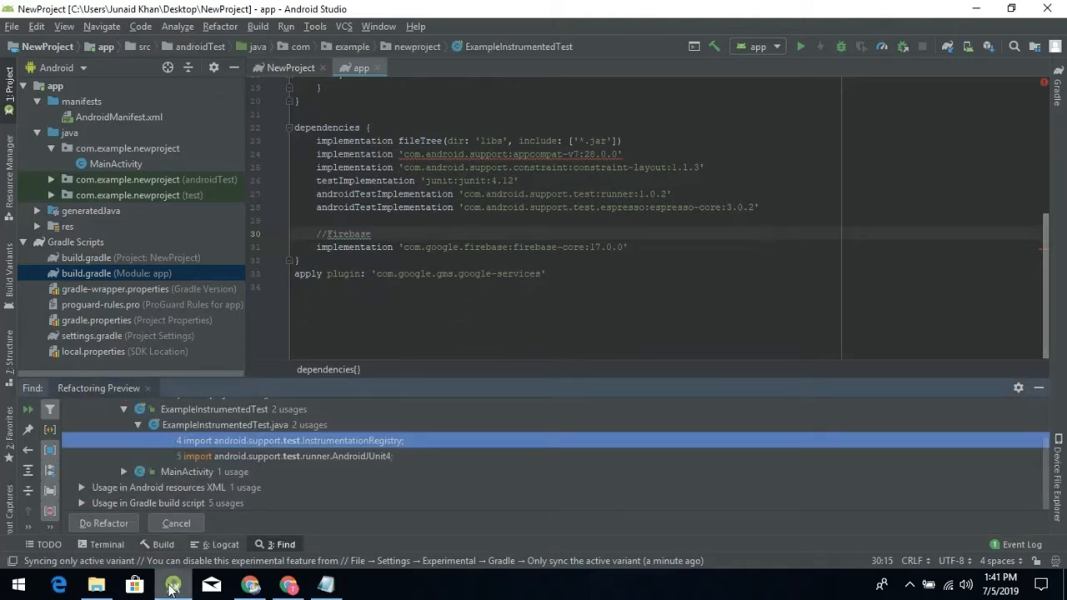
left_click(104, 523)
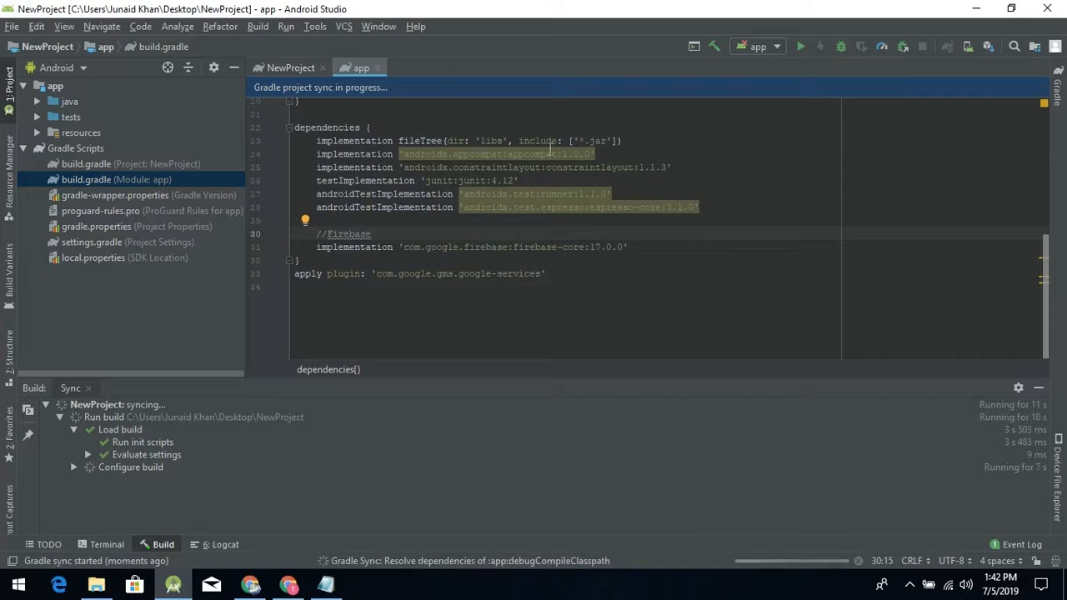
mouse_move(405, 157)
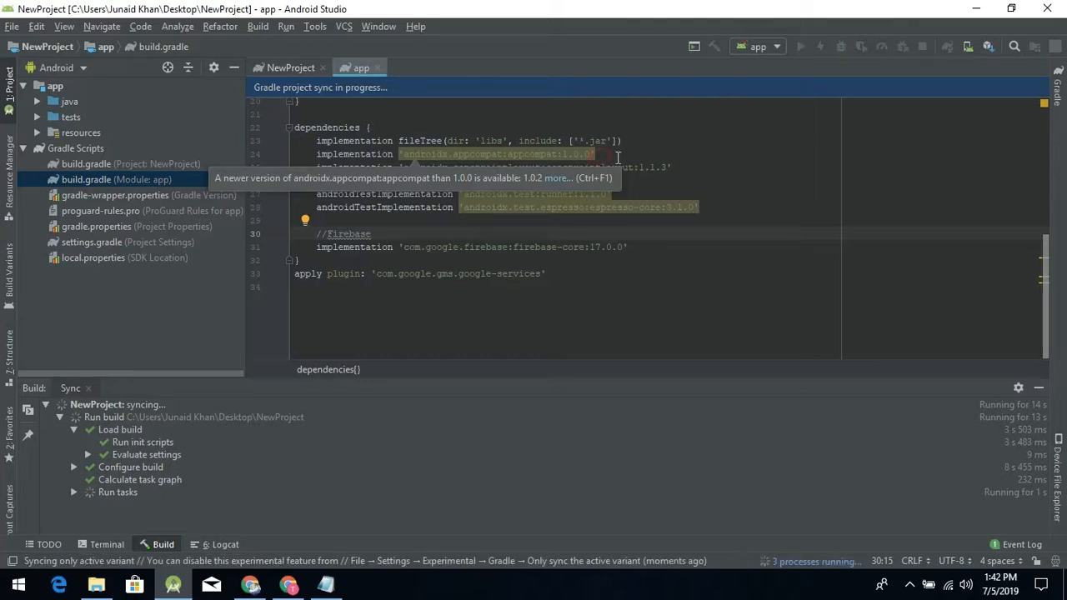
- Hide the Gradle sync output and open the MainActivity class from the com.example.newproject package
left_click(617, 156)
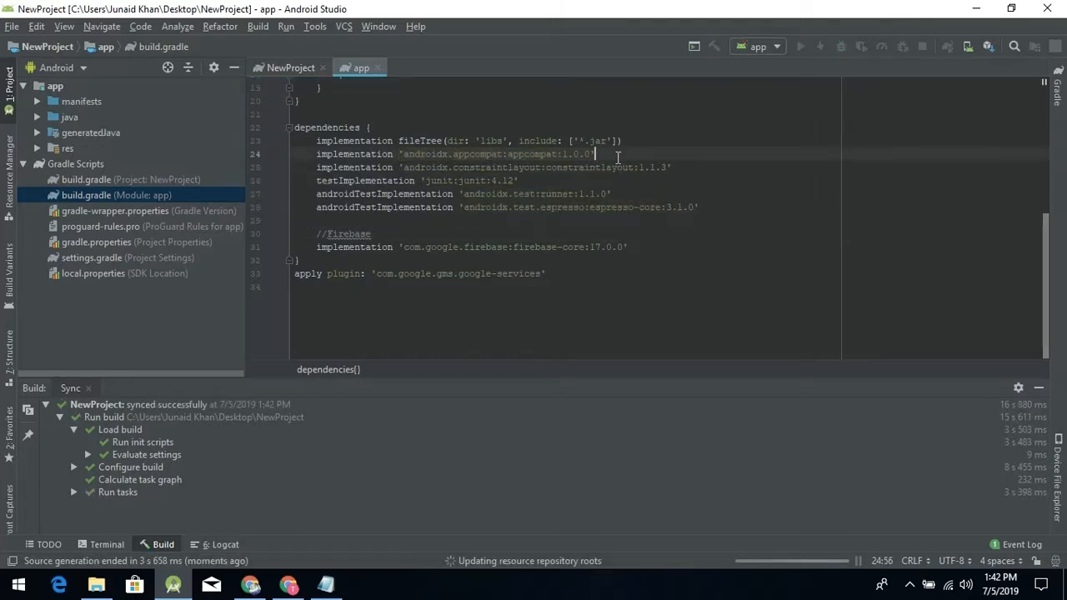
left_click(1038, 387)
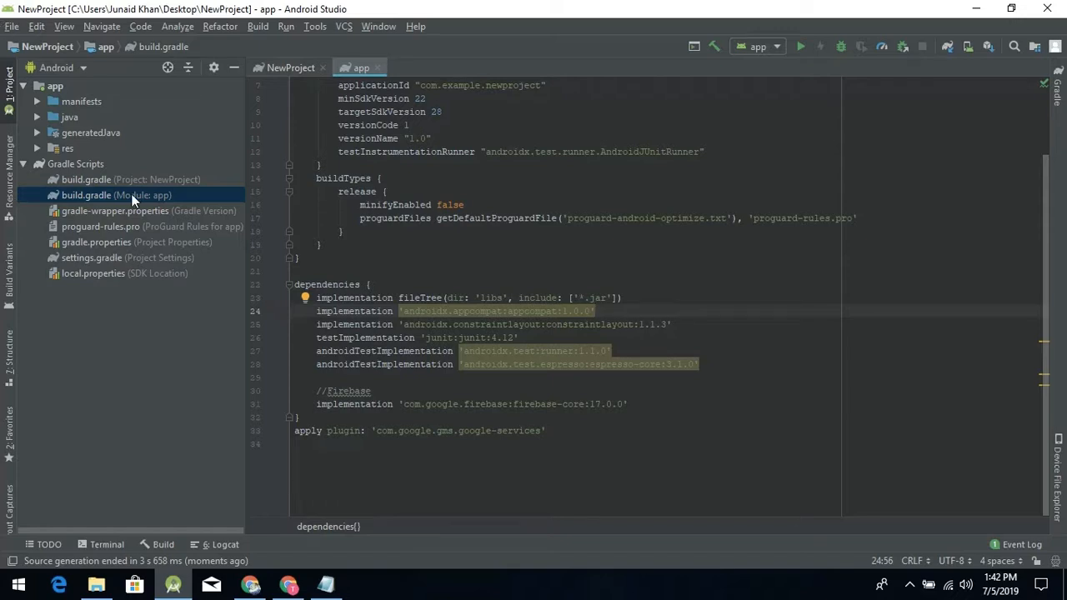
left_click(37, 117)
left_click(51, 132)
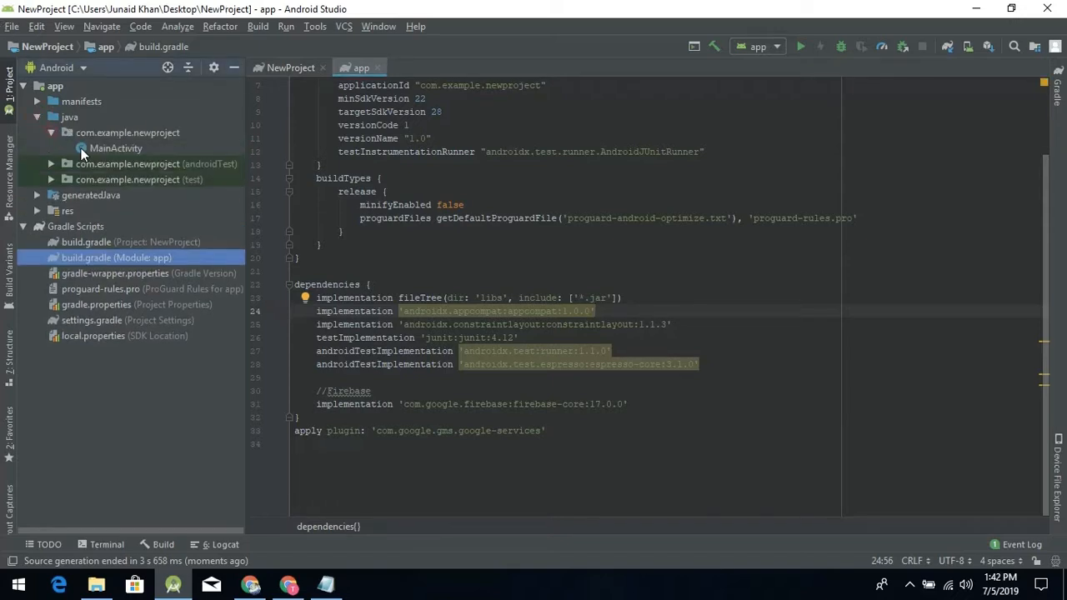
double_click(90, 147)
- Enter Firebase on a new line above onCreate in MainActivity, look through the suggested Firebase classes, and remove the test text
left_click(372, 148)
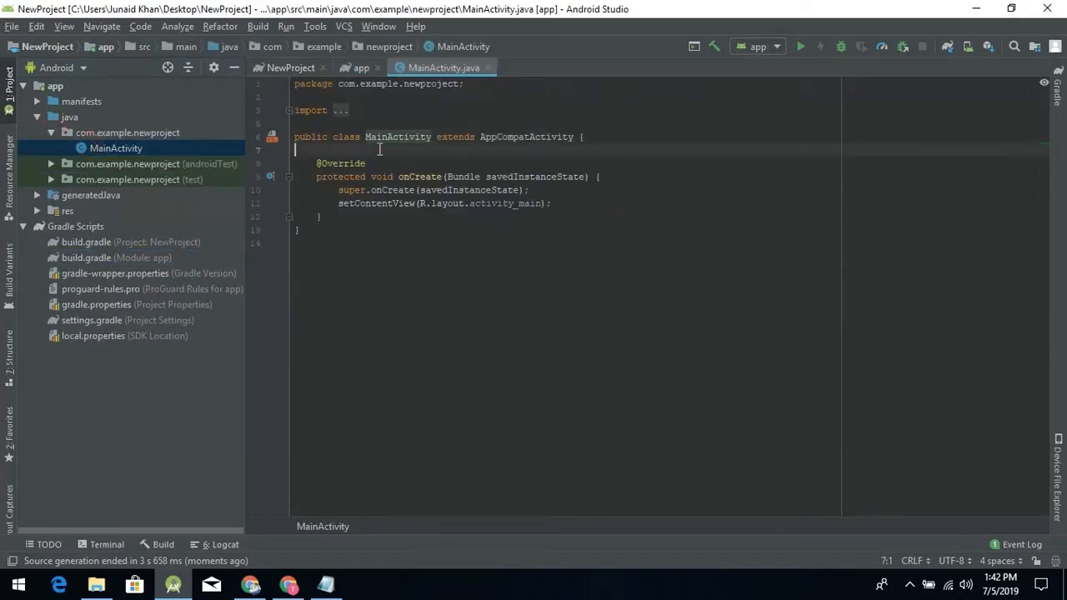
key("Return")
key("Return")
key("Up")
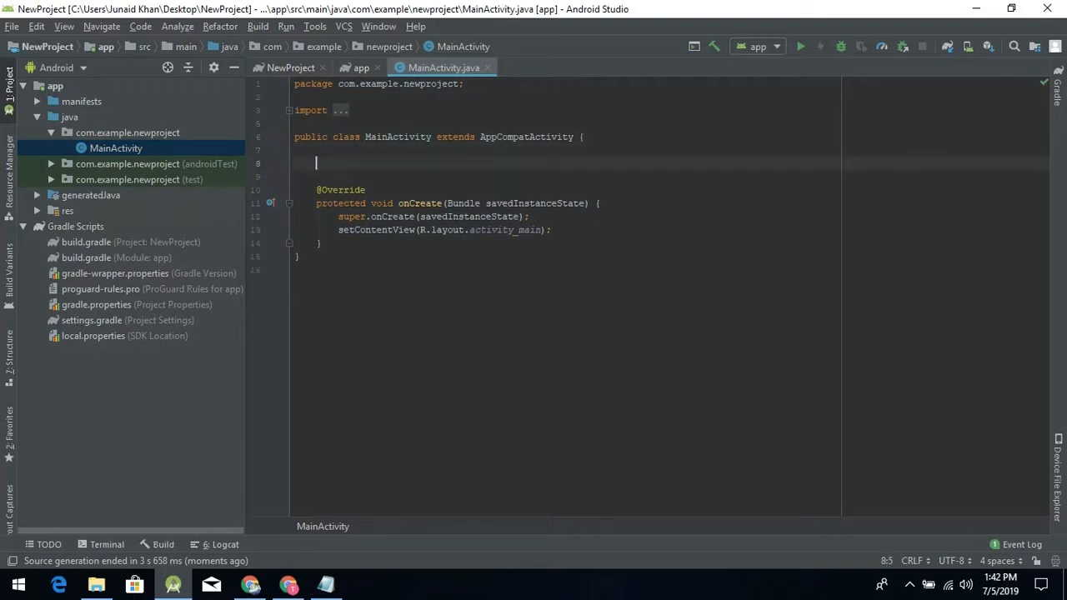
type("Firebase")
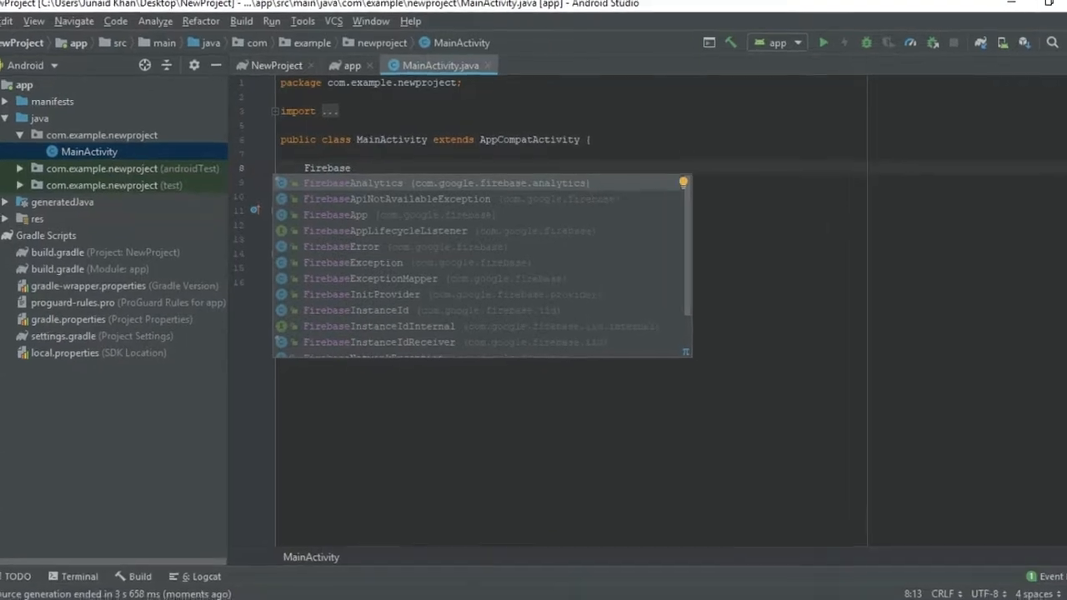
key("Down")
key("Down")
key("Down")
key("Down")
key("Down")
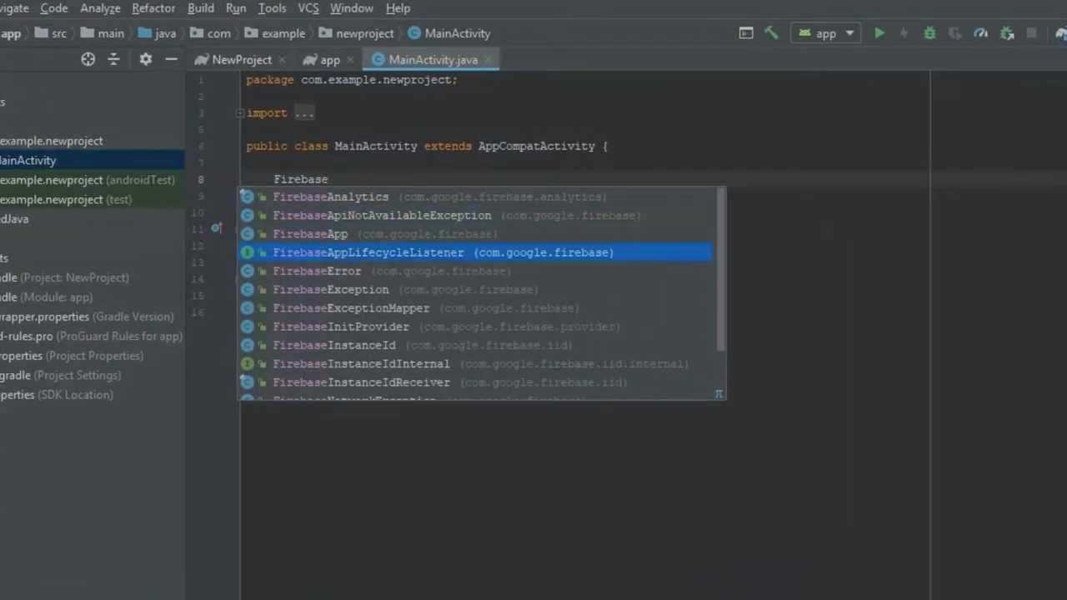
key("Down")
key("Down")
key("Down")
key("Down")
key("Down")
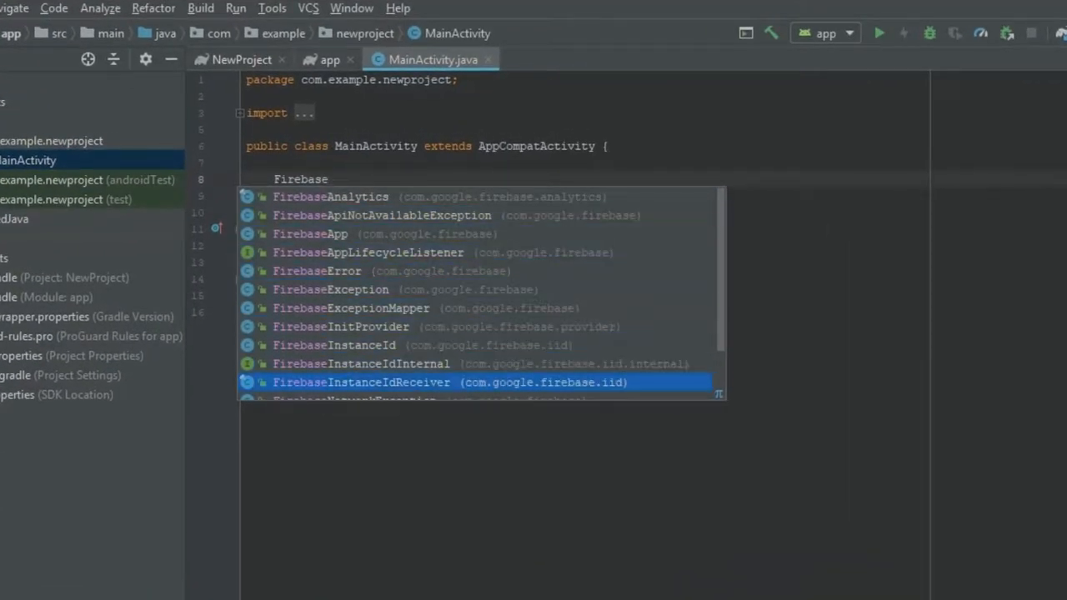
key("BackSpace")
key("BackSpace")
key("BackSpace")
key("BackSpace")
key("BackSpace")
key("BackSpace")
key("BackSpace")
key("BackSpace")
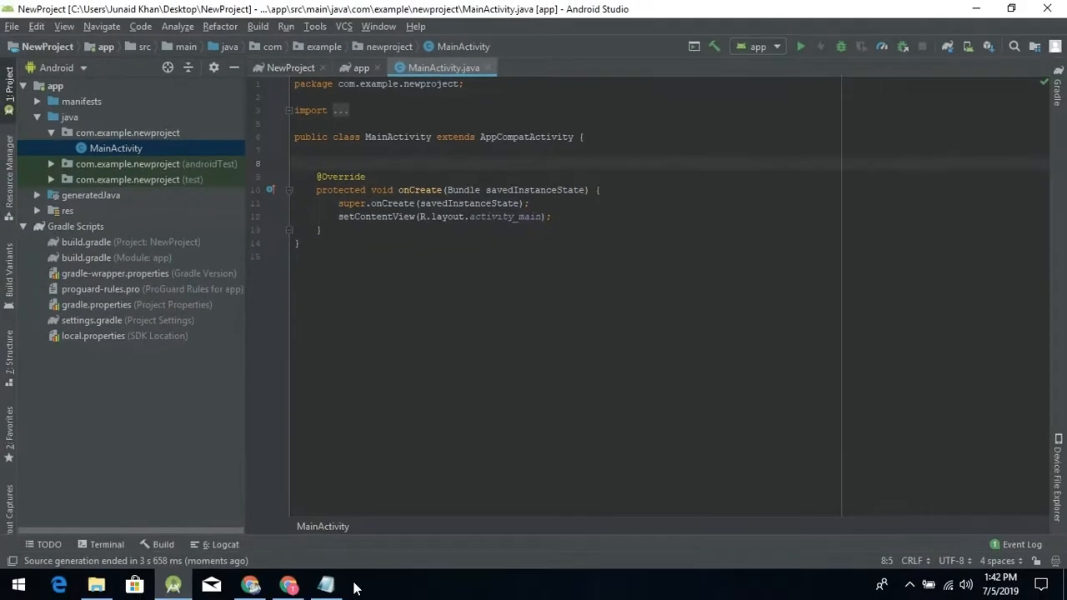
- Switch to the Firebase console in Chrome, finish the Add Firebase SDK stage, and skip the installation check to reach the project overview
left_click(288, 585)
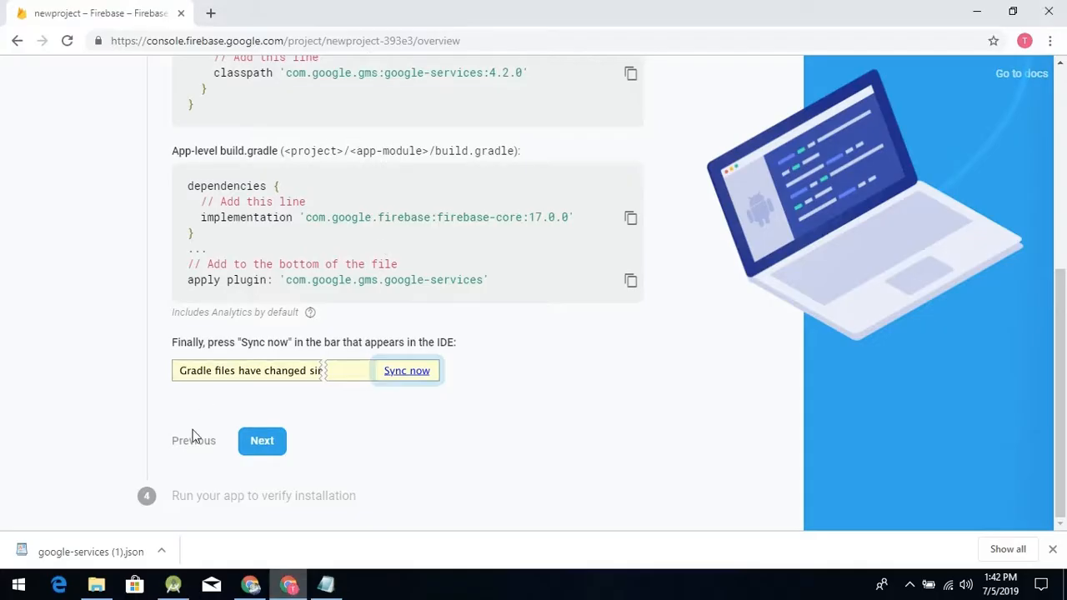
left_click(262, 442)
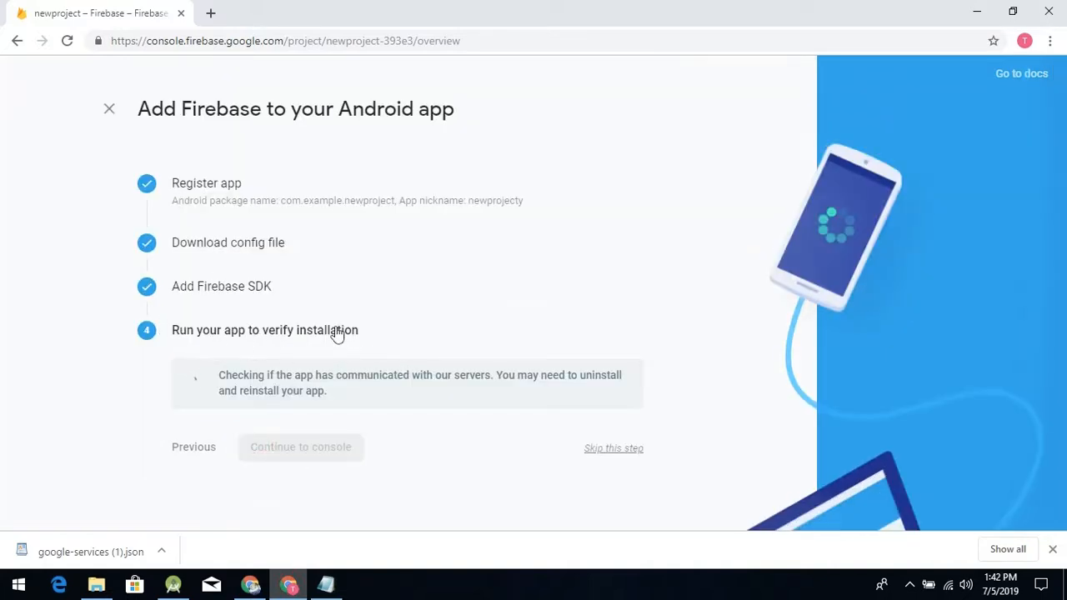
left_click(610, 449)
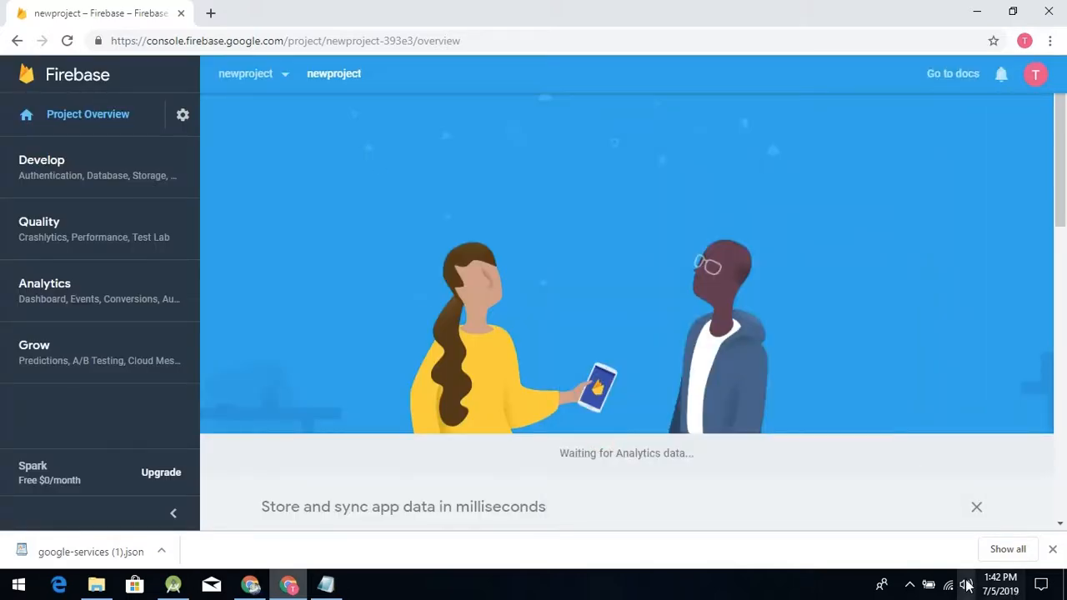
left_click(1052, 549)
scroll(316, 238, "down", 3)
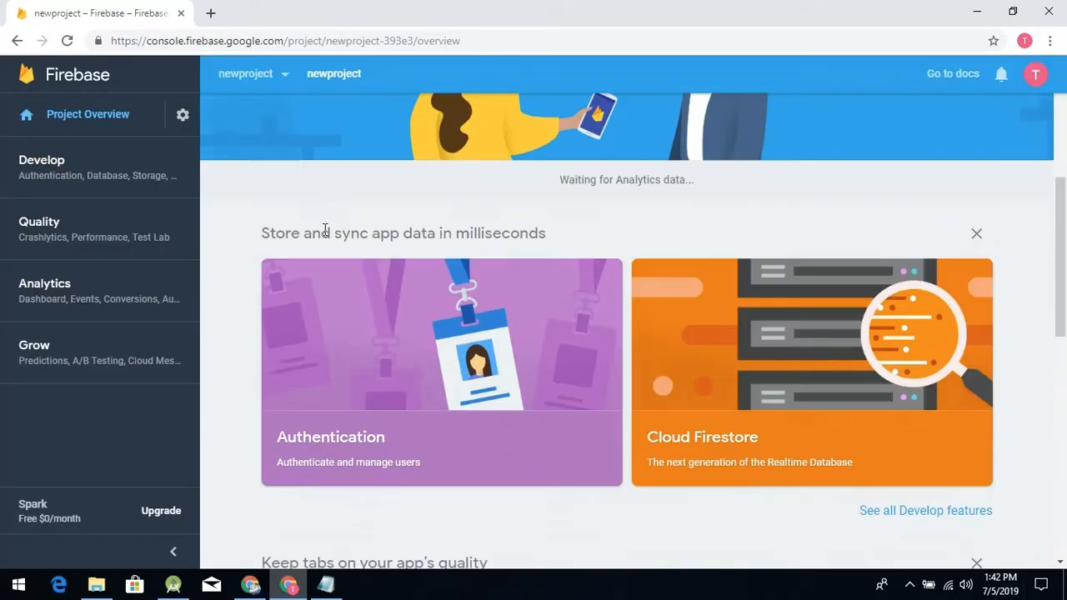
scroll(295, 246, "up", 5)
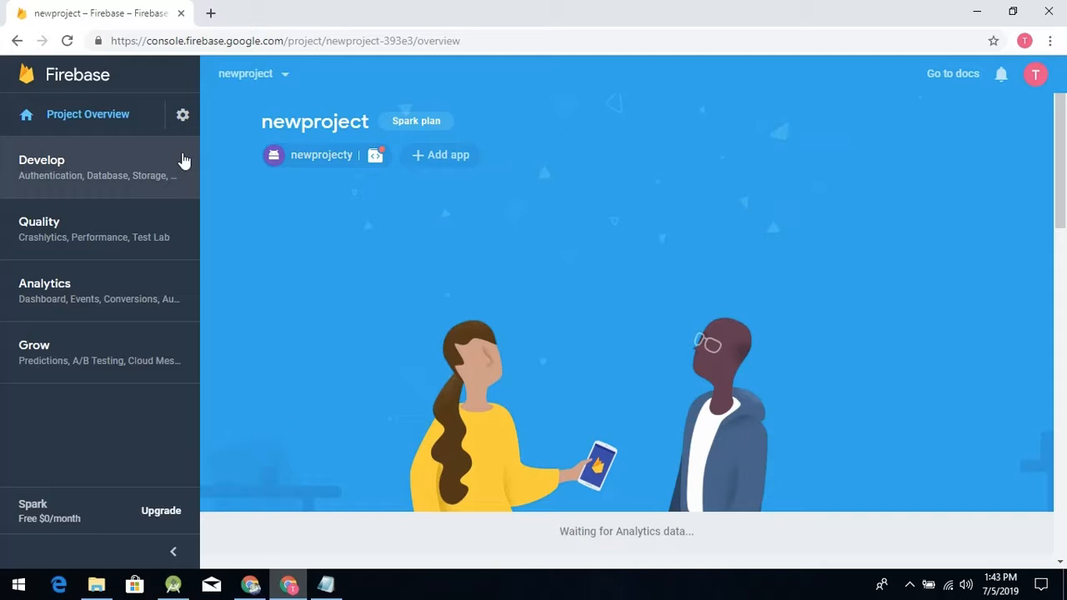
- Open the Authentication, Database and Storage pages of the Develop section in separate new browser tabs
left_click(107, 158)
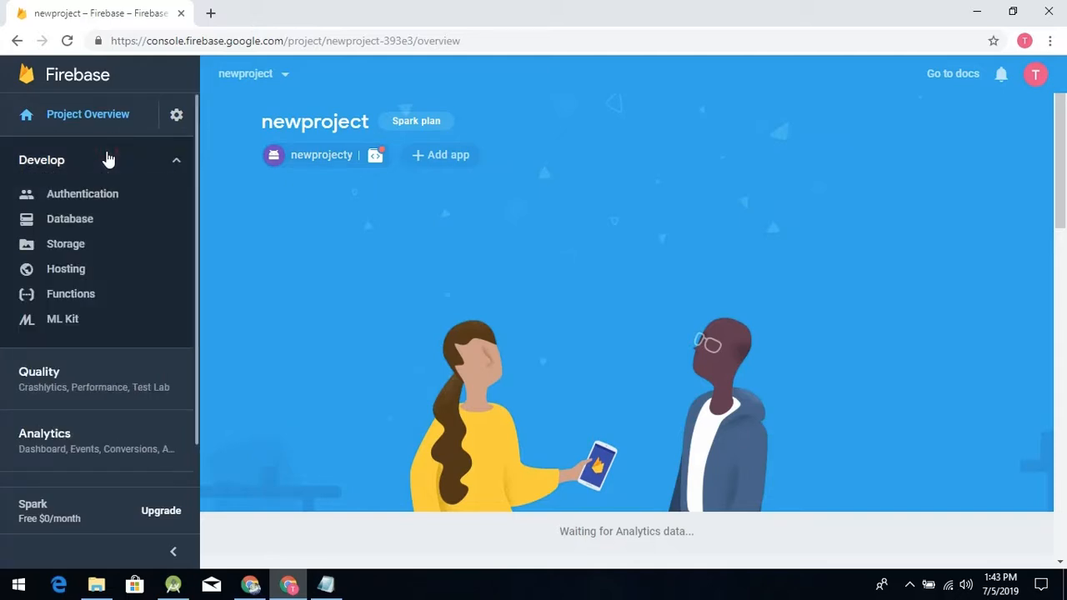
right_click(60, 200)
left_click(83, 207)
right_click(76, 220)
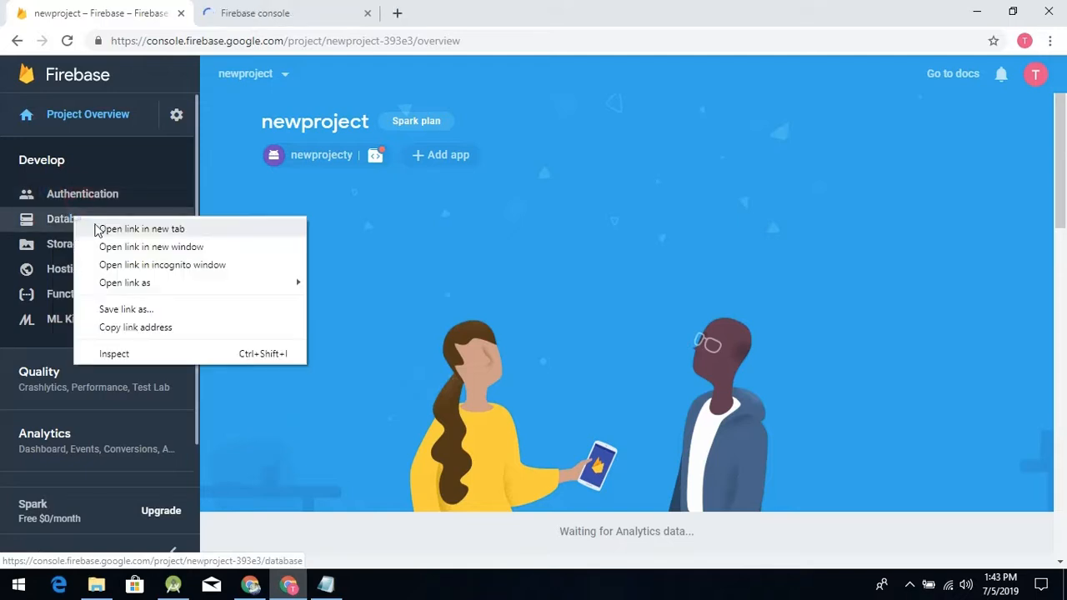
left_click(100, 228)
right_click(75, 242)
left_click(104, 253)
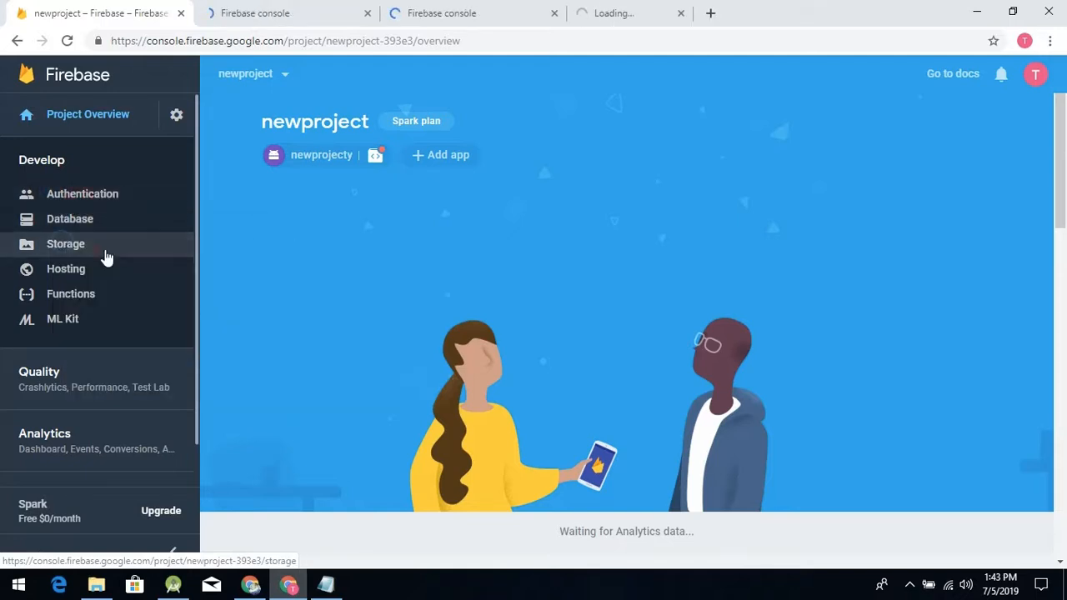
- Open the sign-in method setup on the Authentication page and examine the list of available sign-in providers
left_click(286, 12)
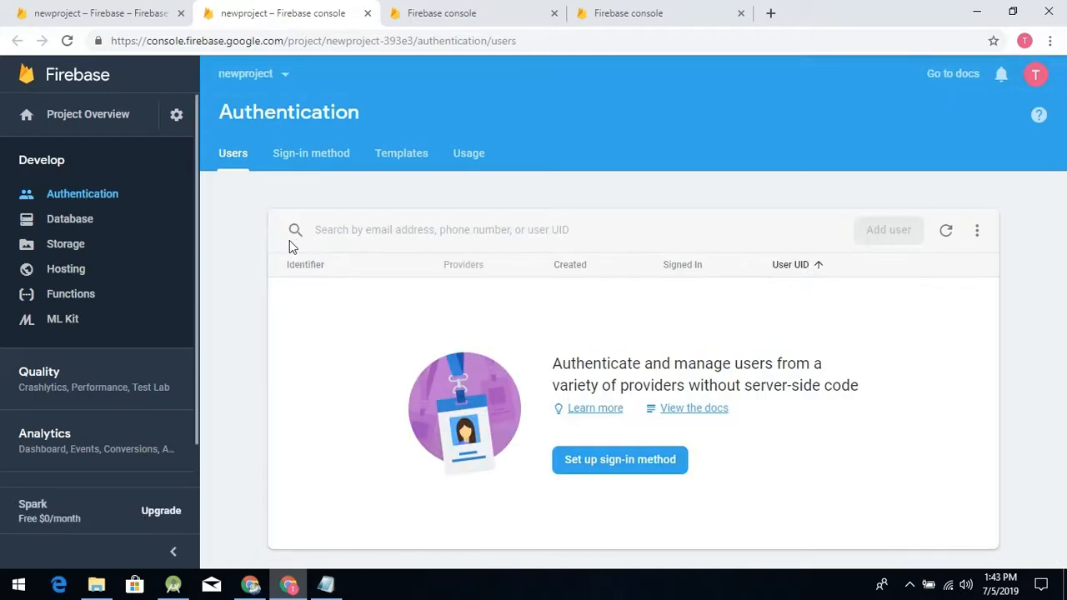
left_click(633, 472)
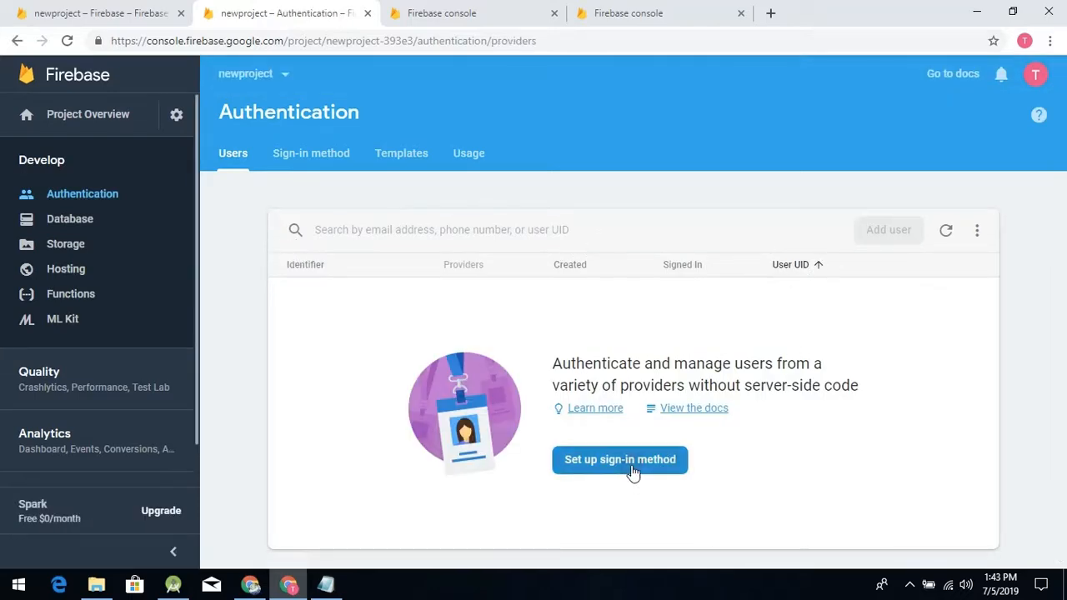
scroll(231, 276, "down", 3)
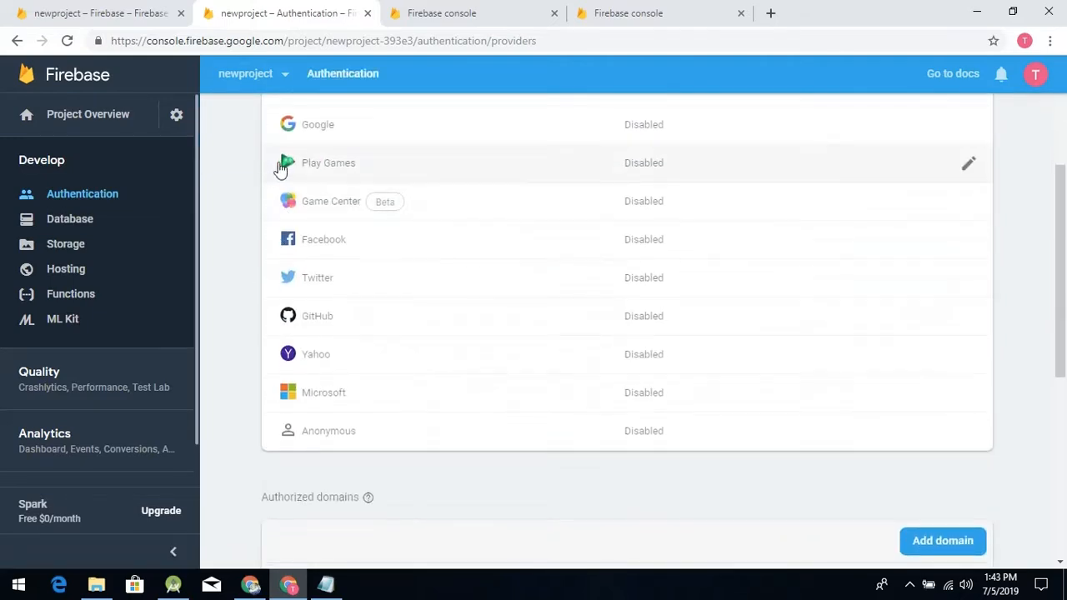
scroll(278, 167, "up", 2)
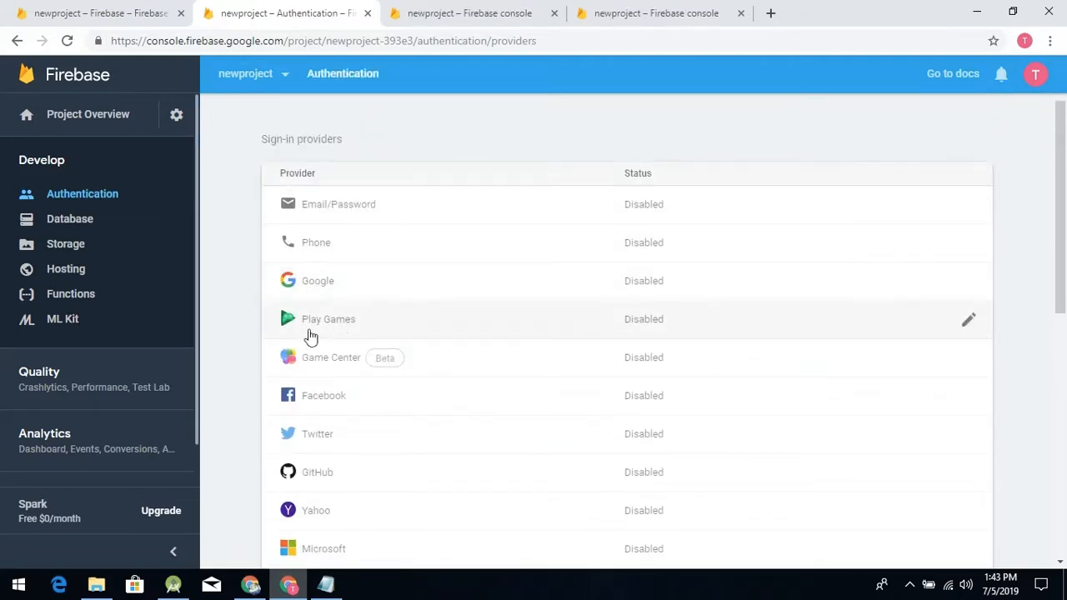
scroll(326, 416, "down", 1)
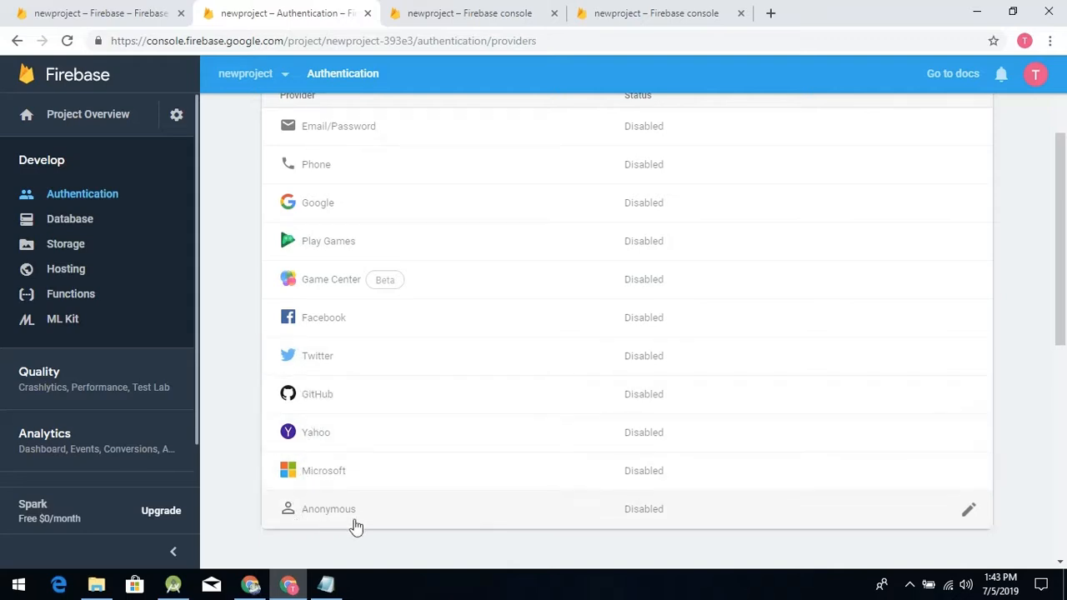
scroll(315, 338, "up", 2)
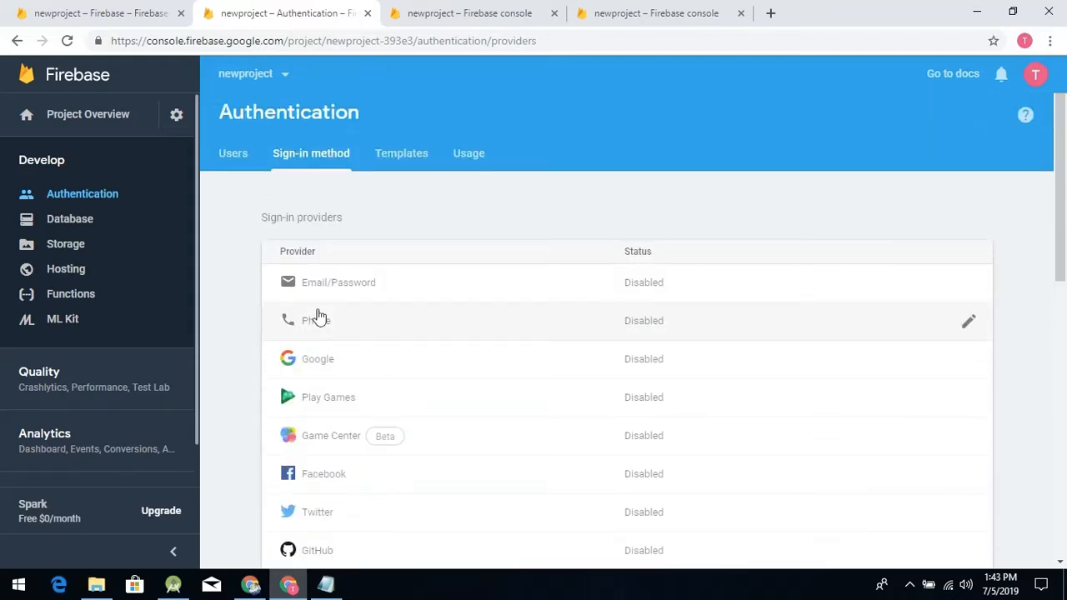
scroll(315, 317, "down", 2)
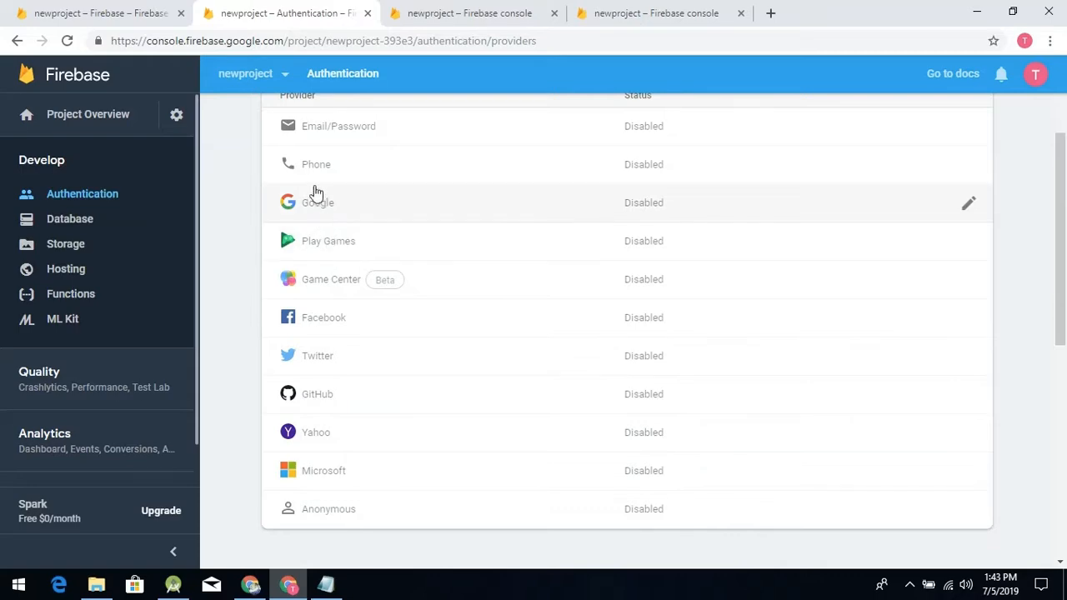
- Examine the Cloud Firestore and Realtime Database options on the project's Database page
key("ctrl+Tab")
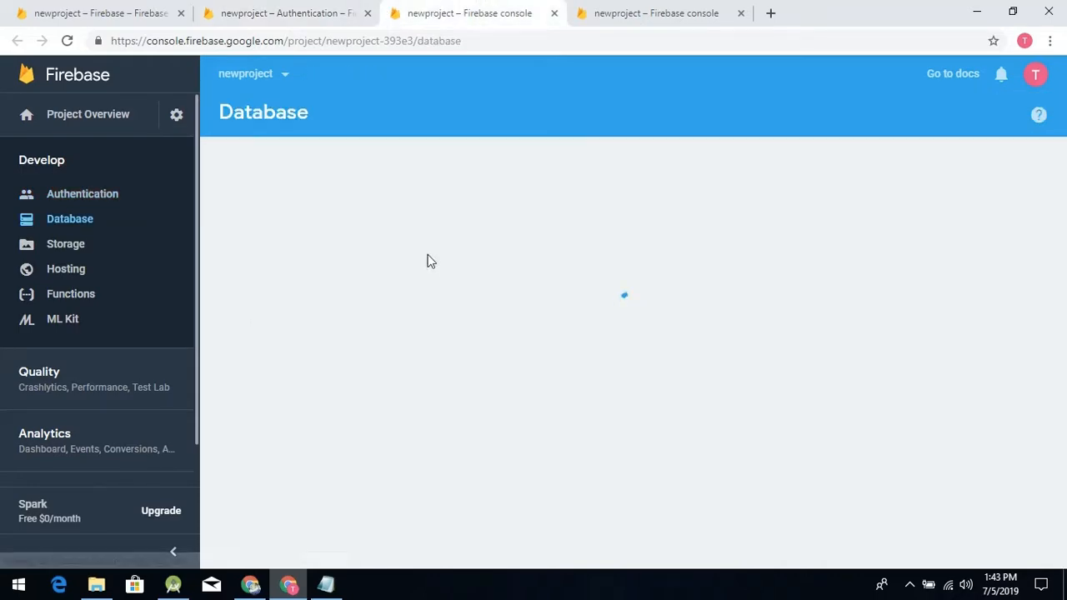
scroll(407, 261, "down", 3)
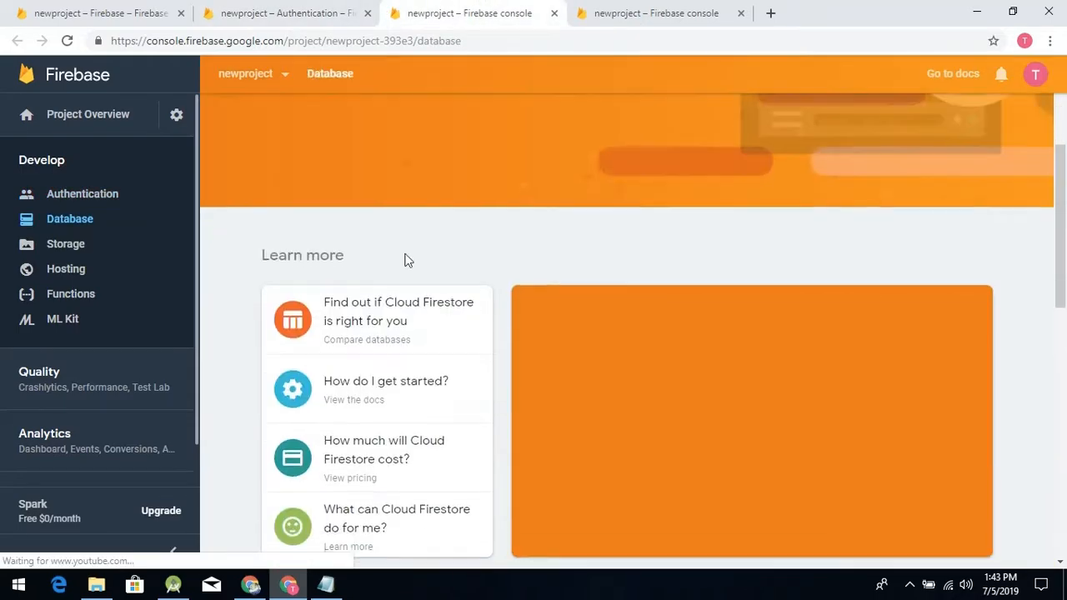
scroll(431, 233, "up", 3)
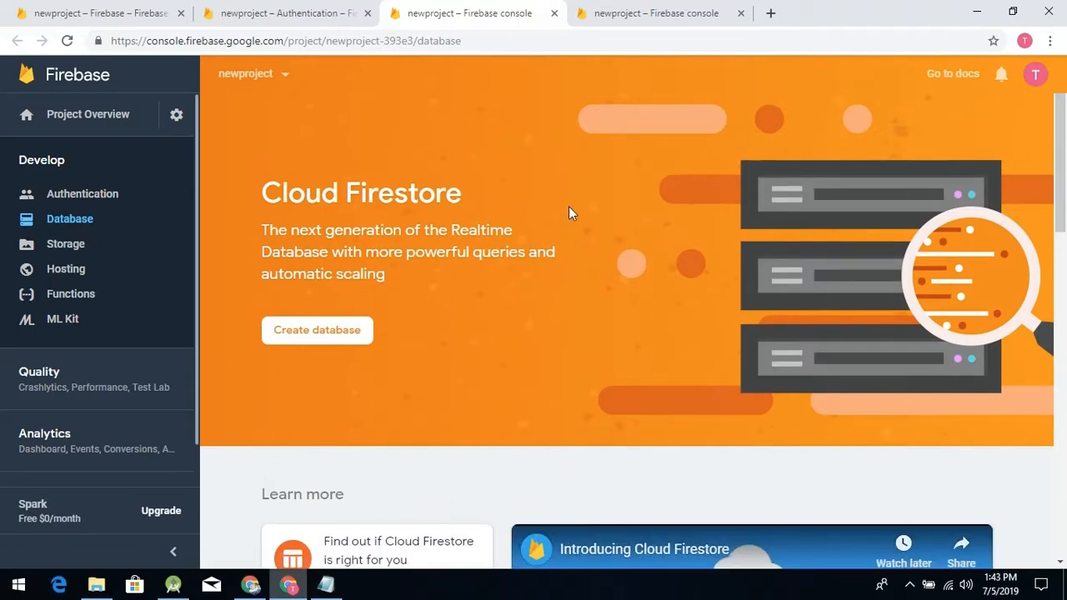
scroll(399, 212, "down", 8)
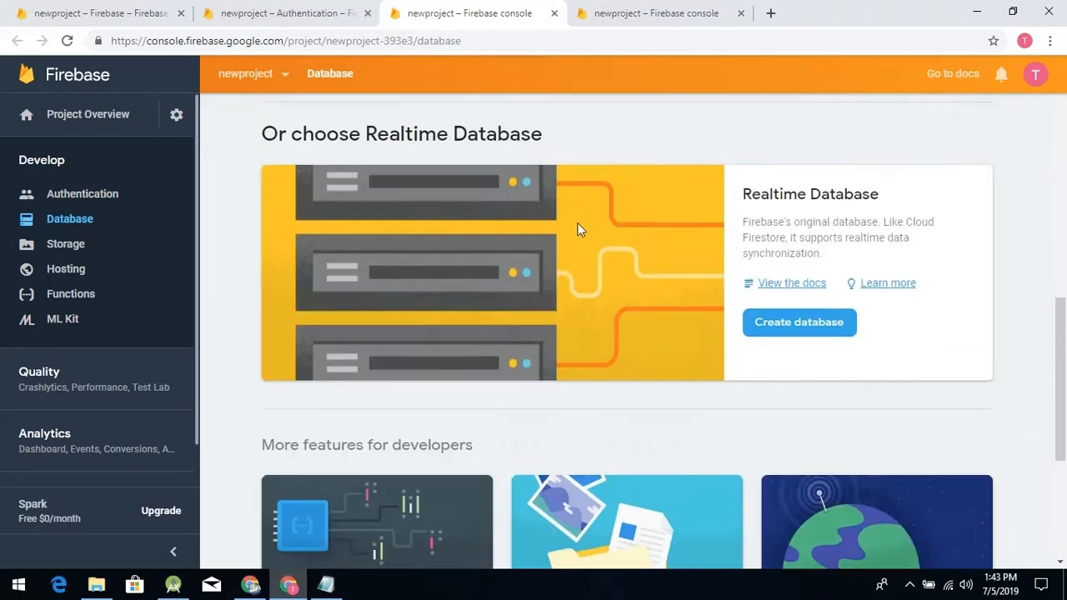
scroll(684, 229, "up", 8)
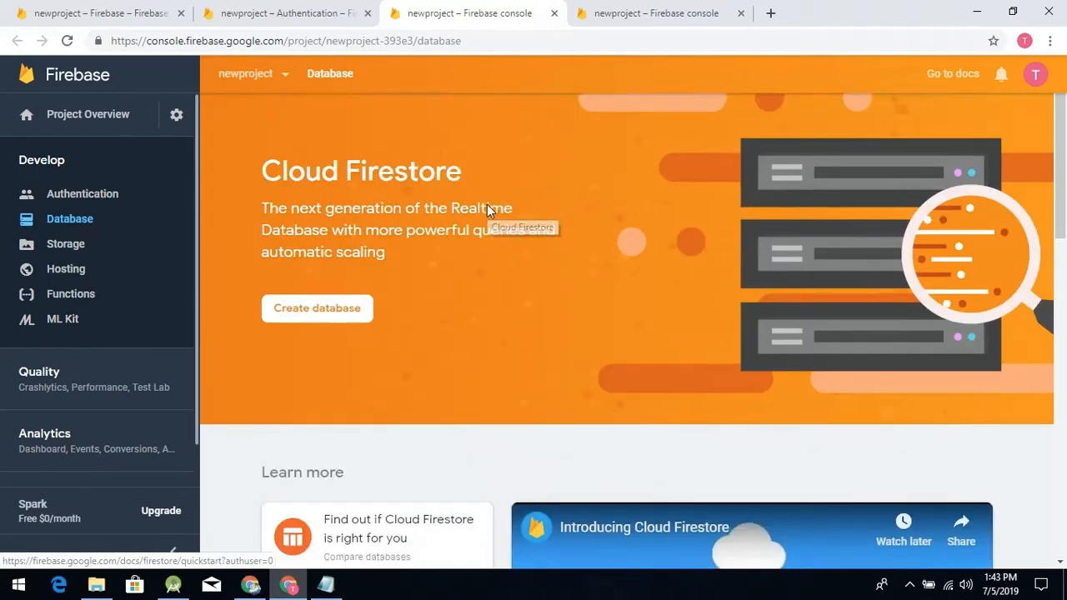
- View the default security rules in the Storage page's Cloud Storage setup and close the setup without continuing
left_click(656, 13)
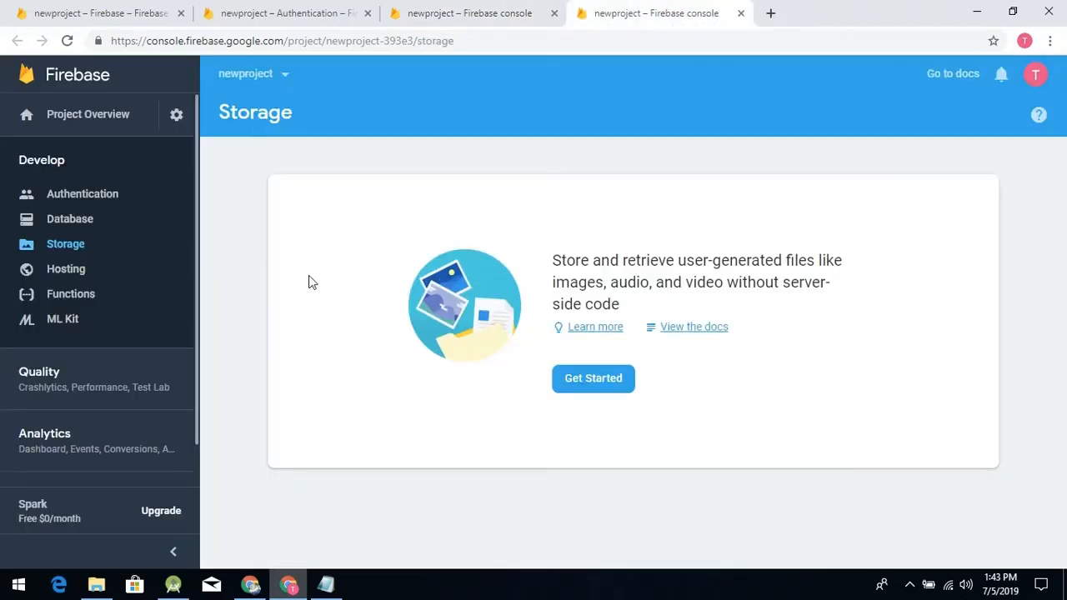
left_click(583, 380)
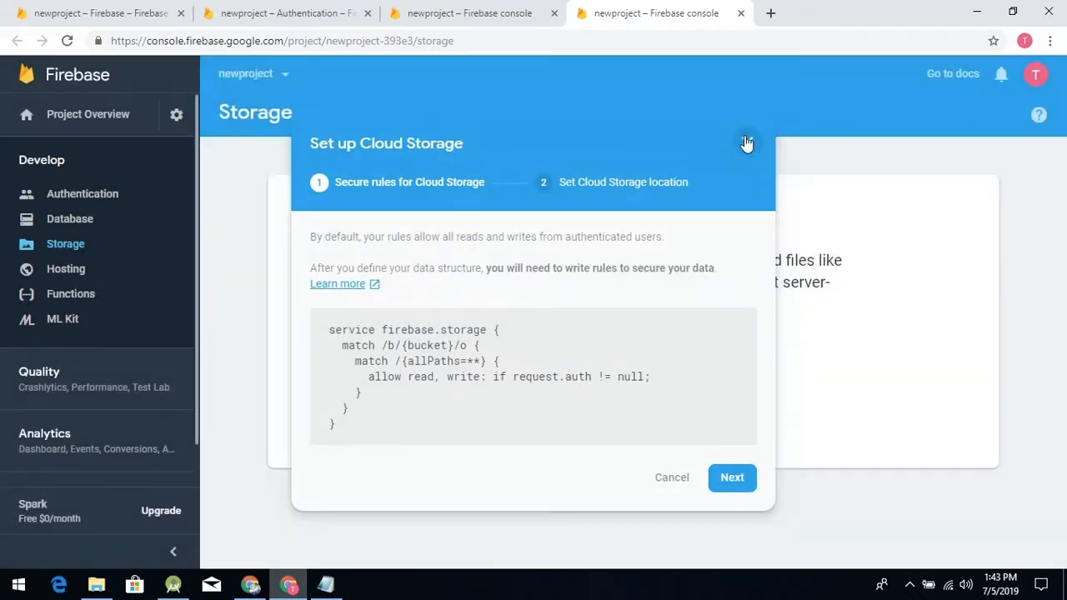
left_click(747, 143)
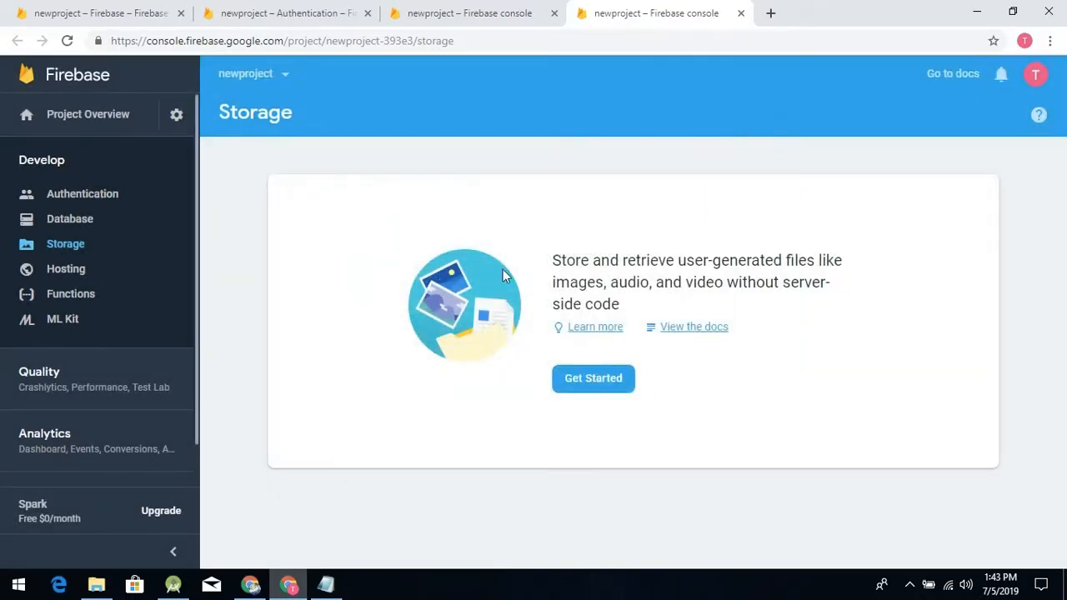